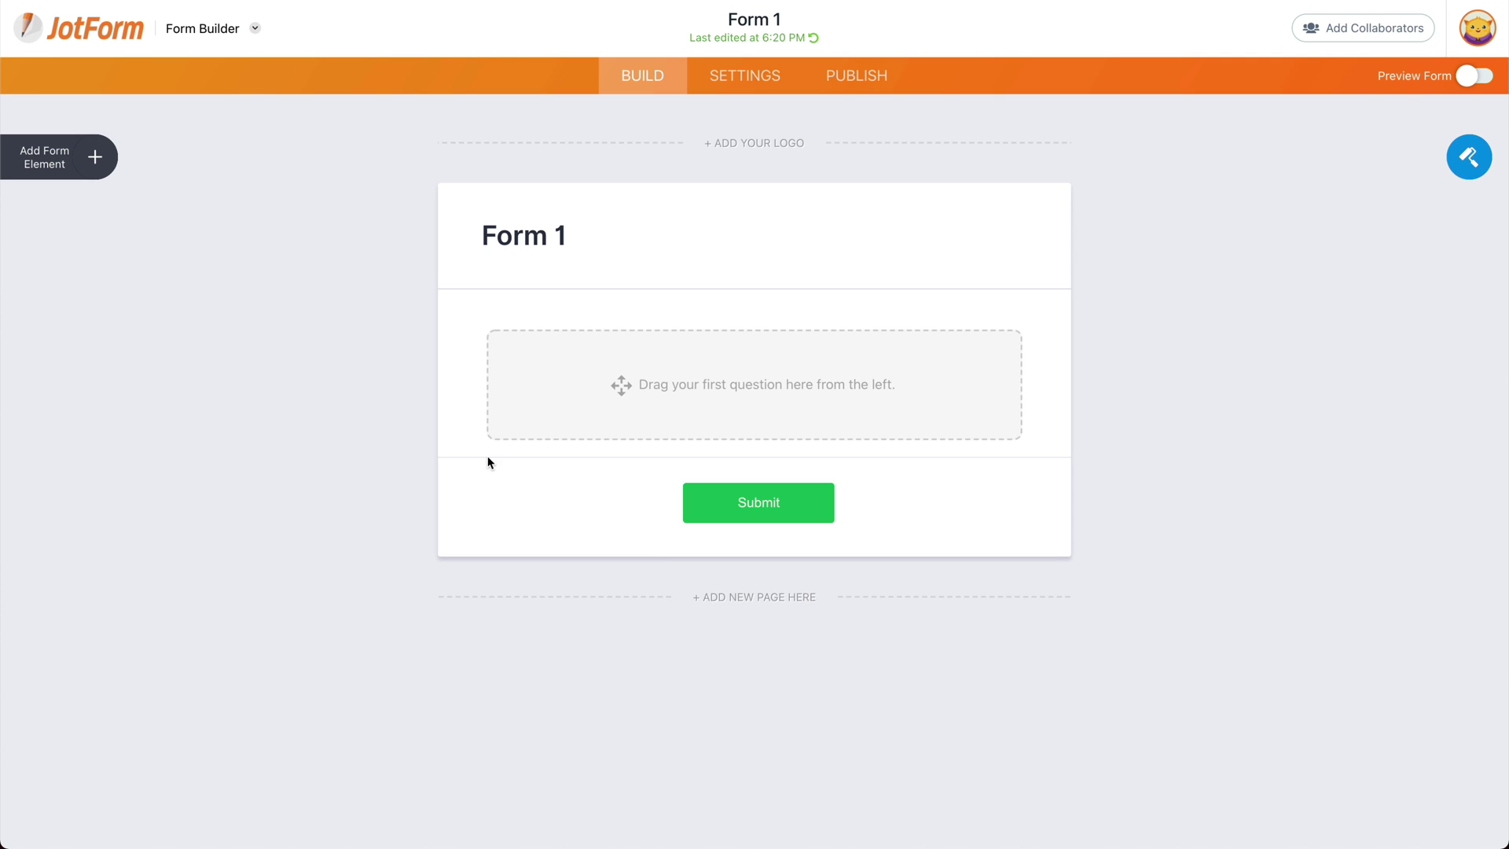
# Step: Drag a Short Text element from the Basic form elements list onto empty Form 1
pyautogui.click(96, 159)
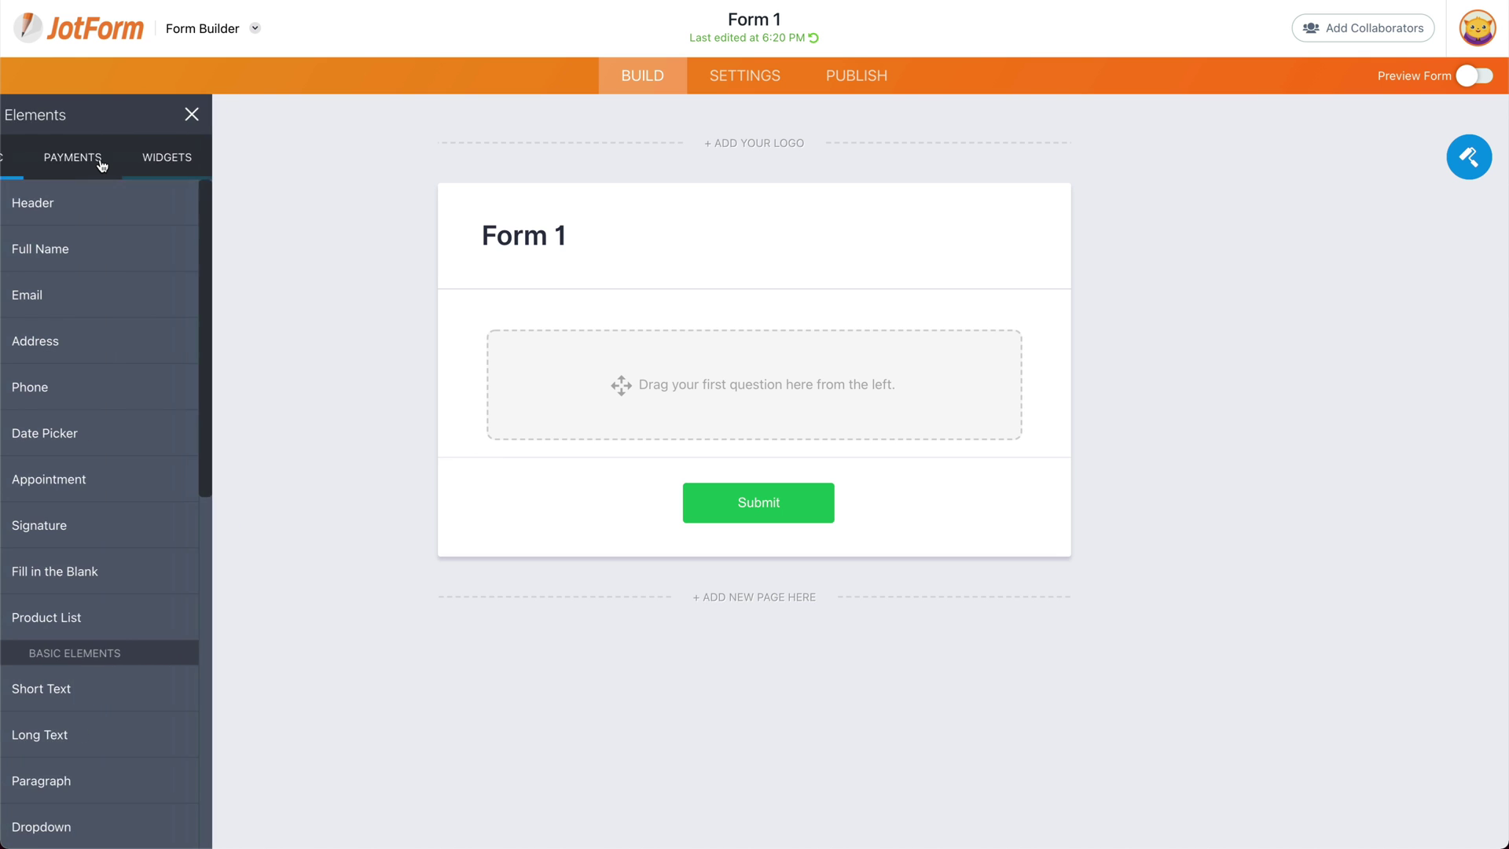
pyautogui.scroll(-1, 130, 660)
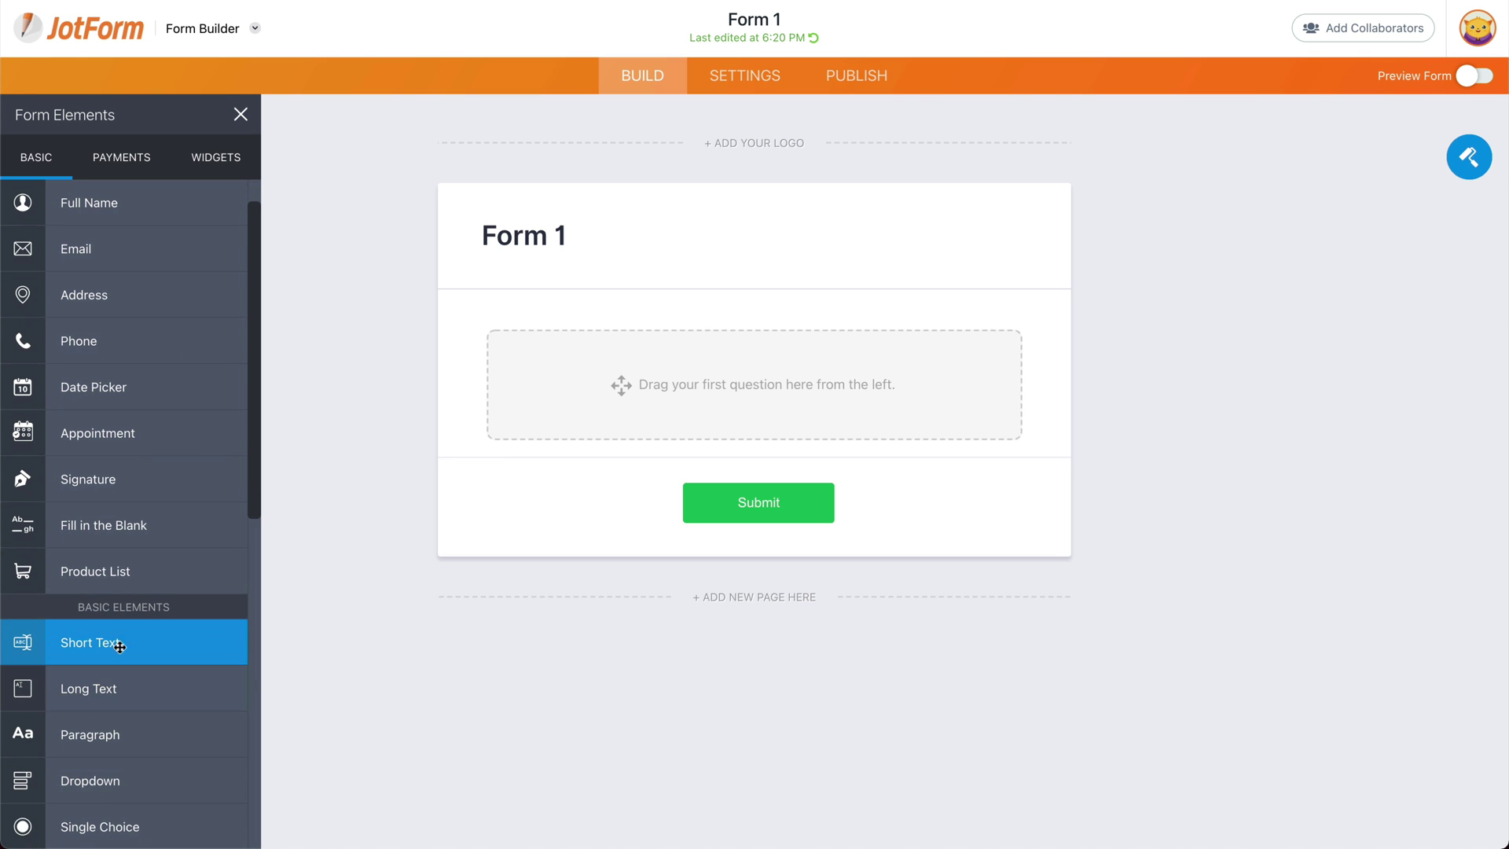
pyautogui.moveTo(121, 640); pyautogui.dragTo(773, 378)
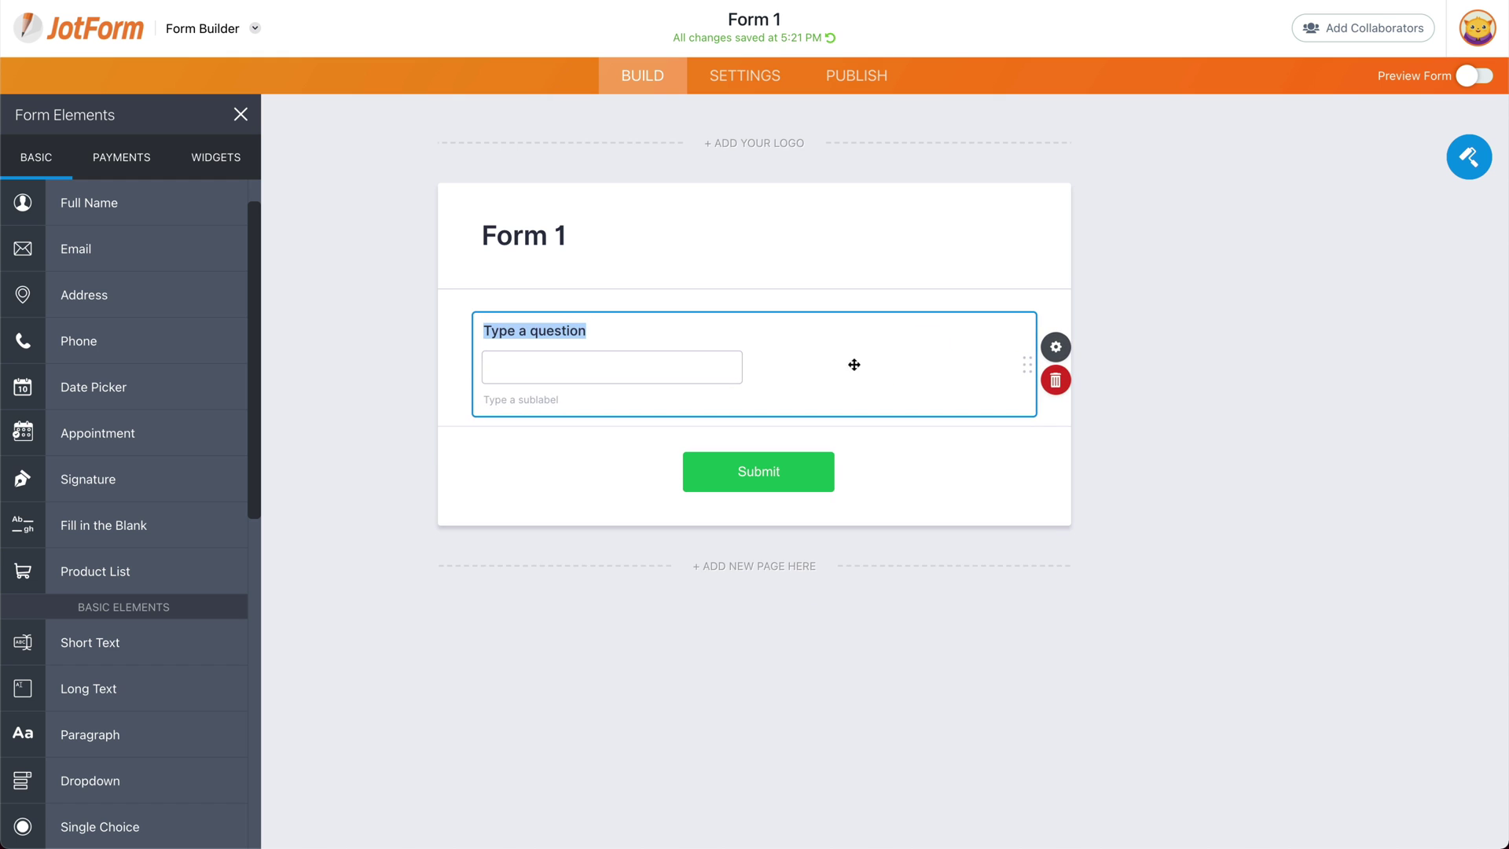
# Step: Switch on Input Mask in the Short Text field's options
pyautogui.click(1056, 355)
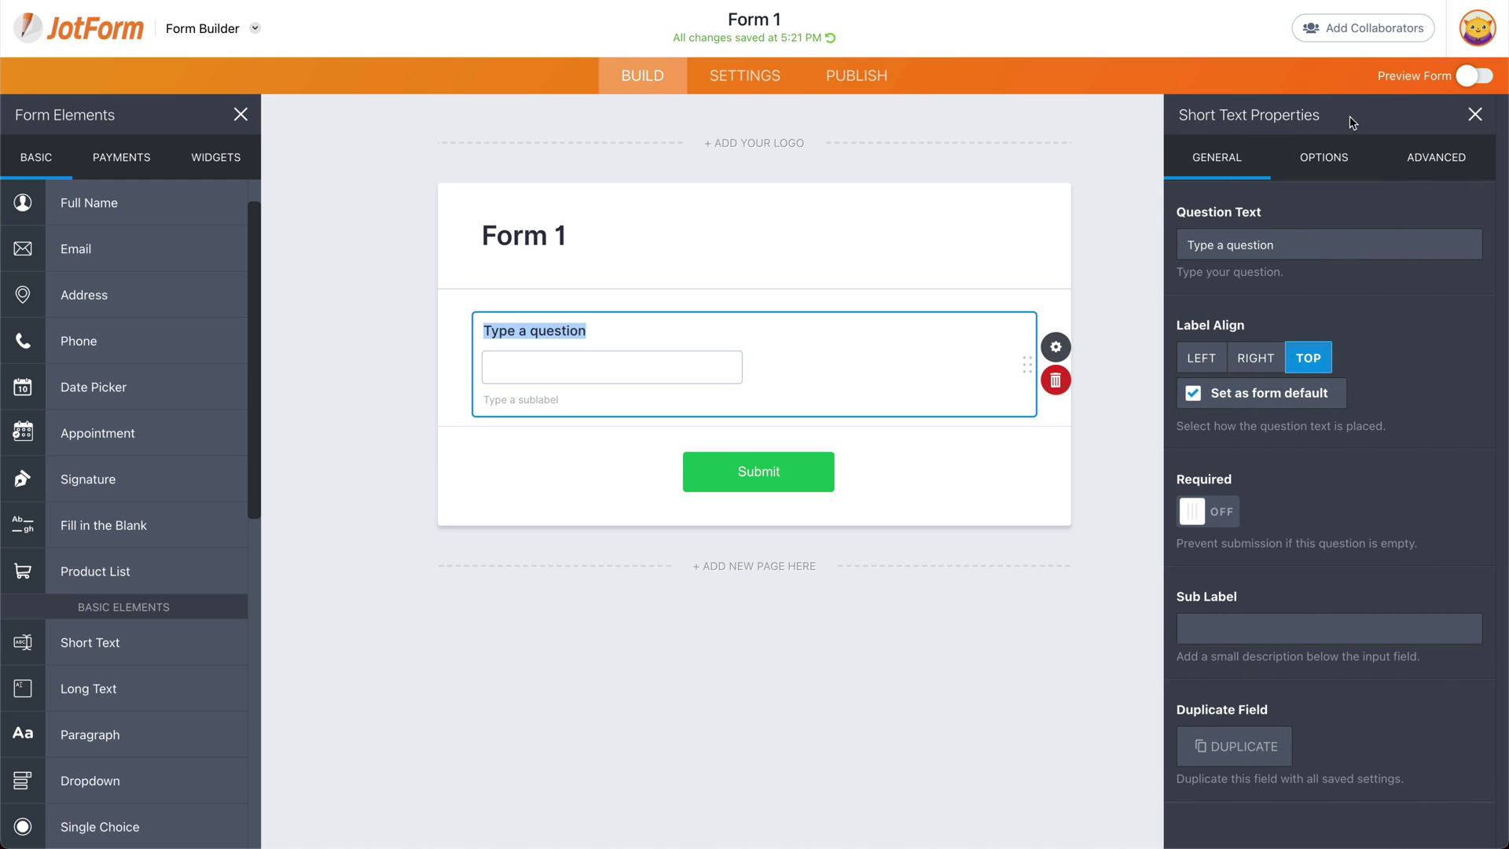
pyautogui.click(1340, 154)
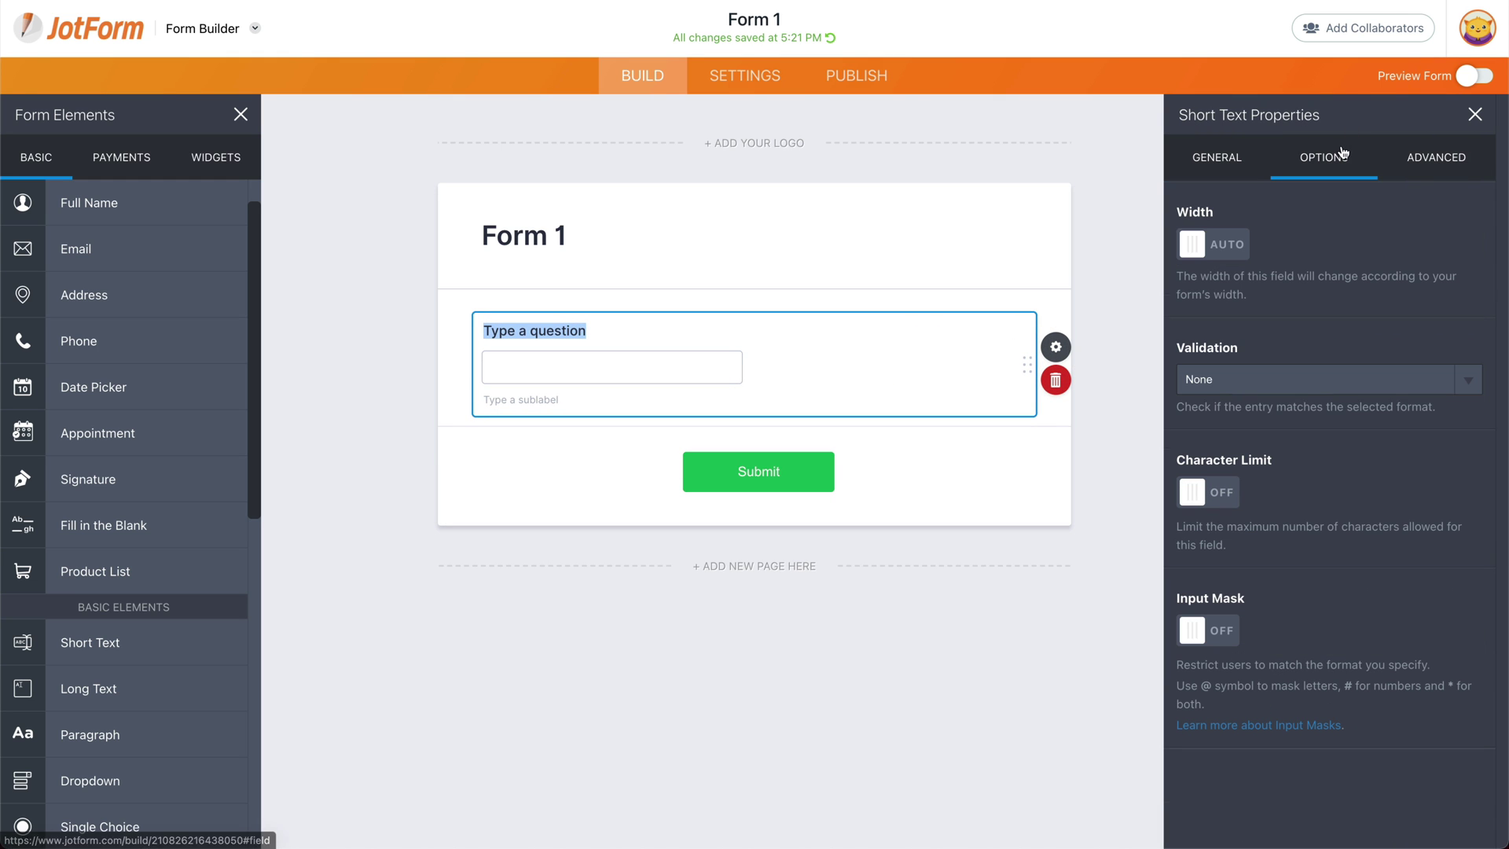
pyautogui.click(1225, 636)
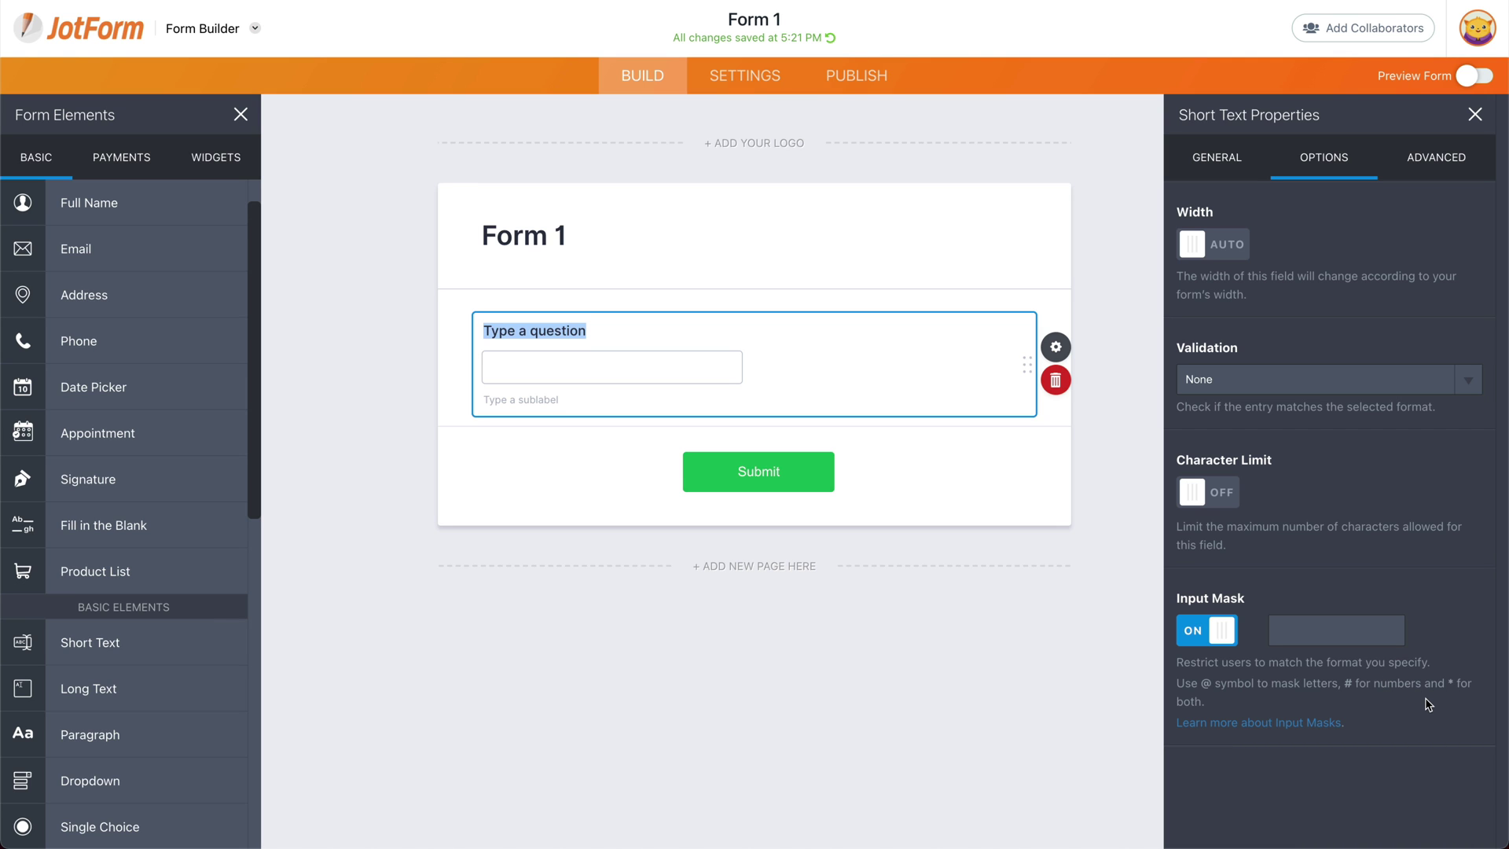
# Step: Enter (###) ### #### as the field's input mask pattern
pyautogui.click(1329, 632)
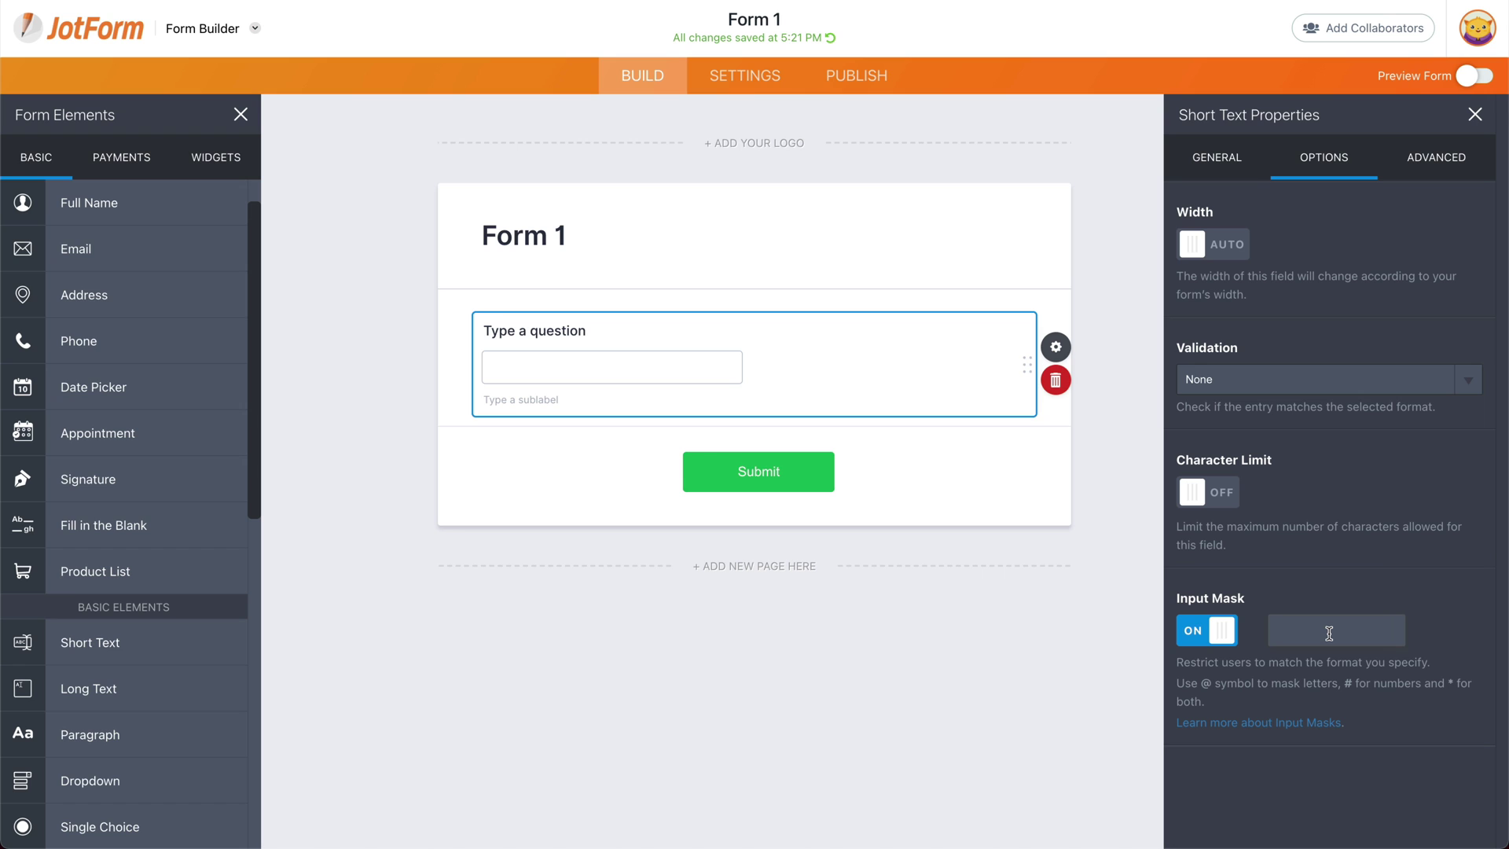
pyautogui.write('(###')
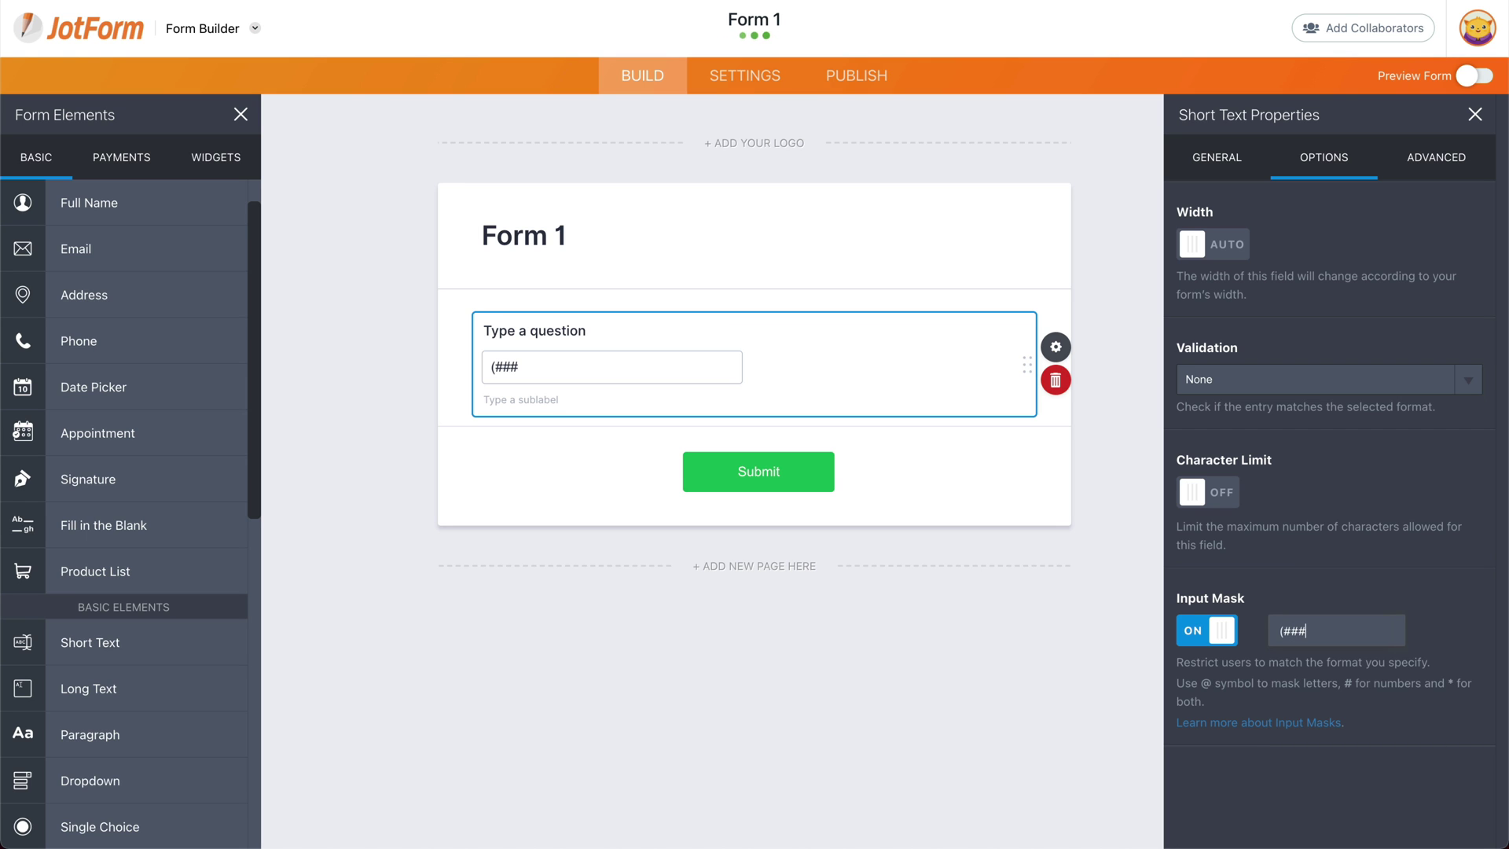
pyautogui.write(') #')
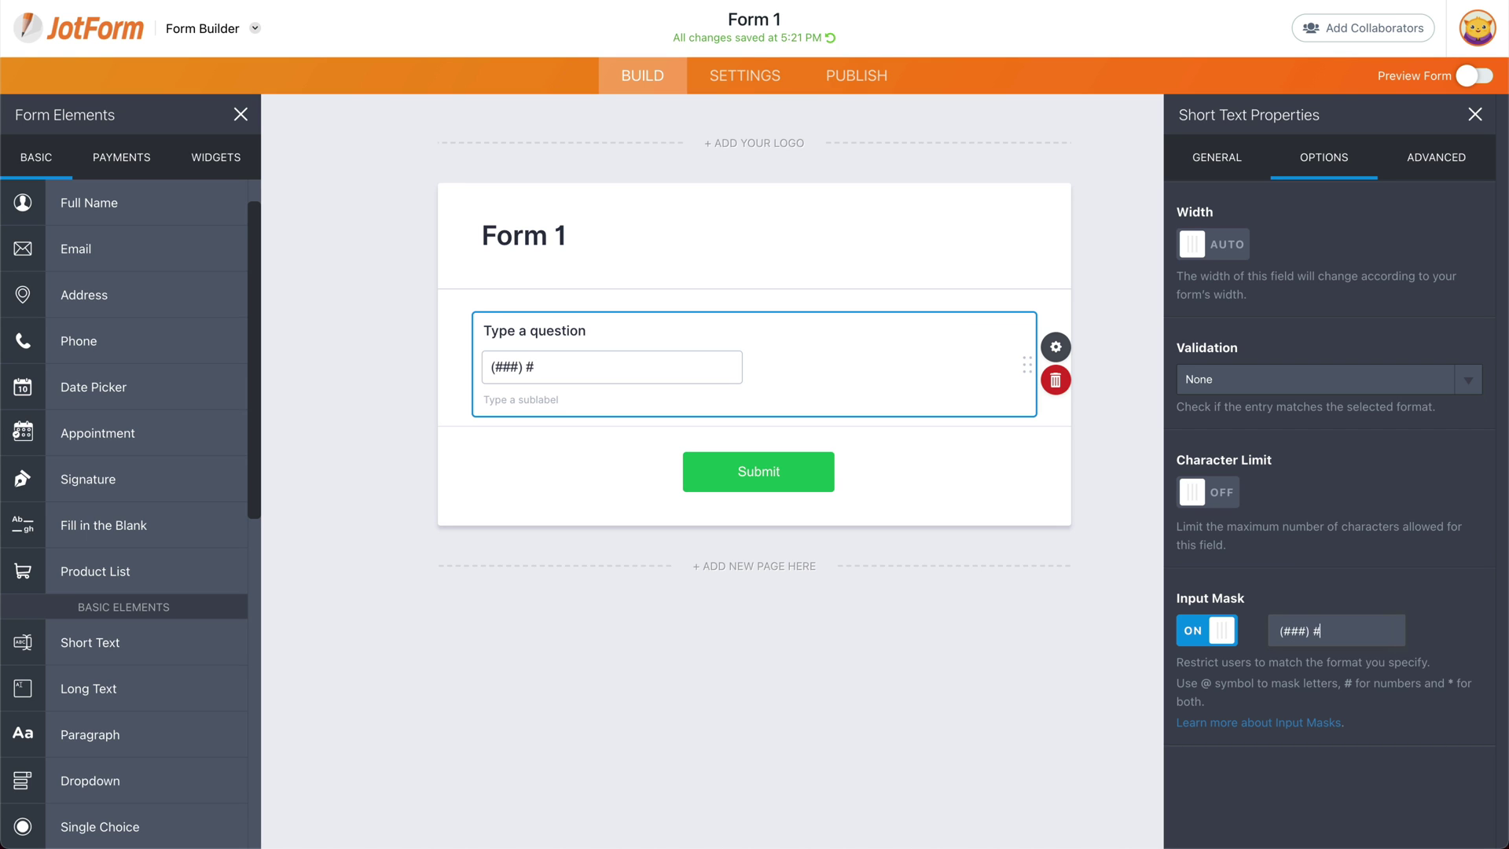
pyautogui.write('## ####')
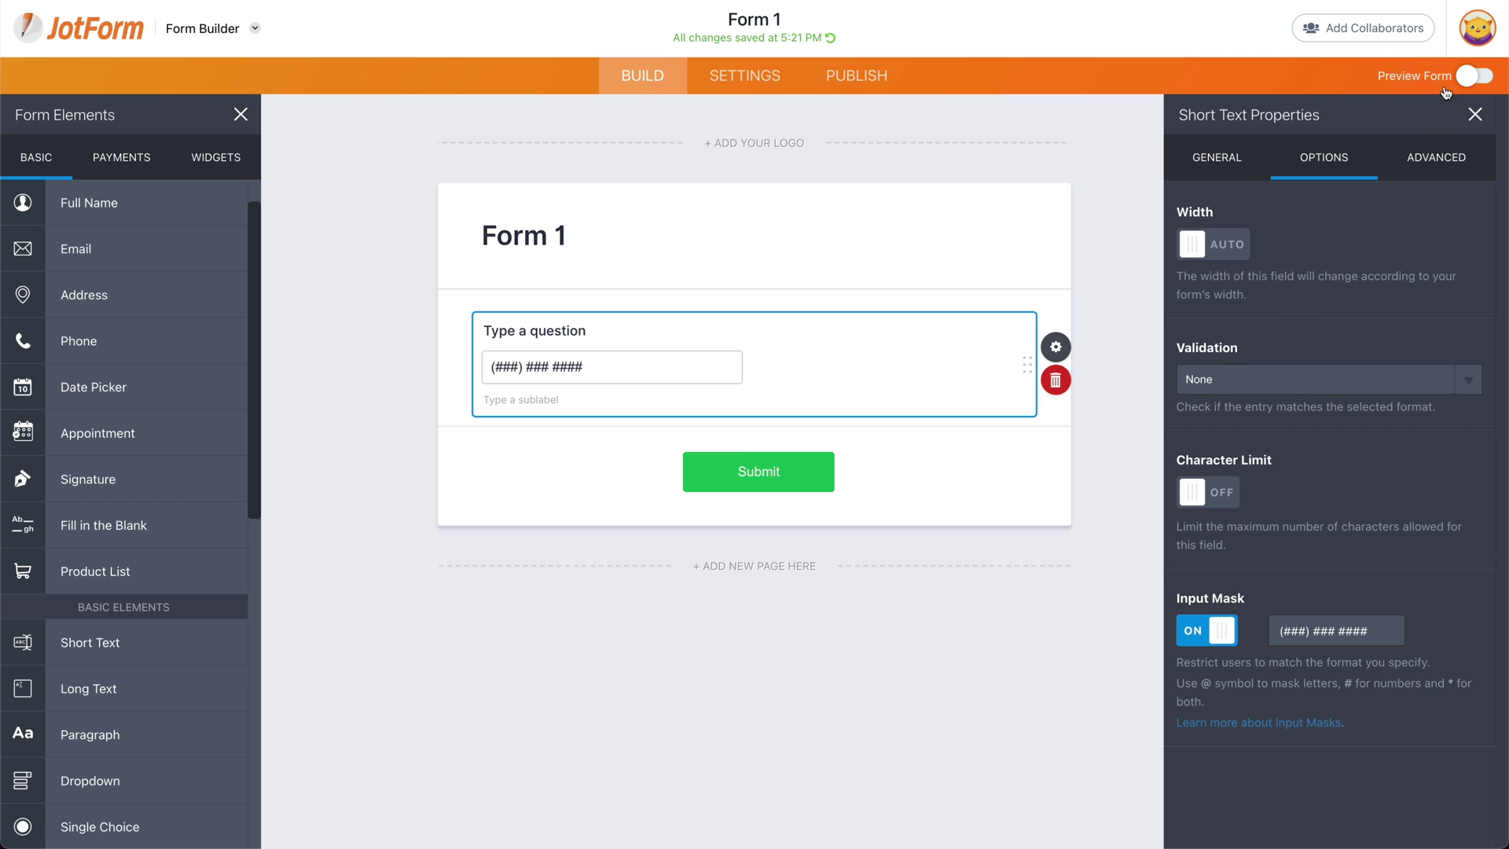
pyautogui.click(1484, 79)
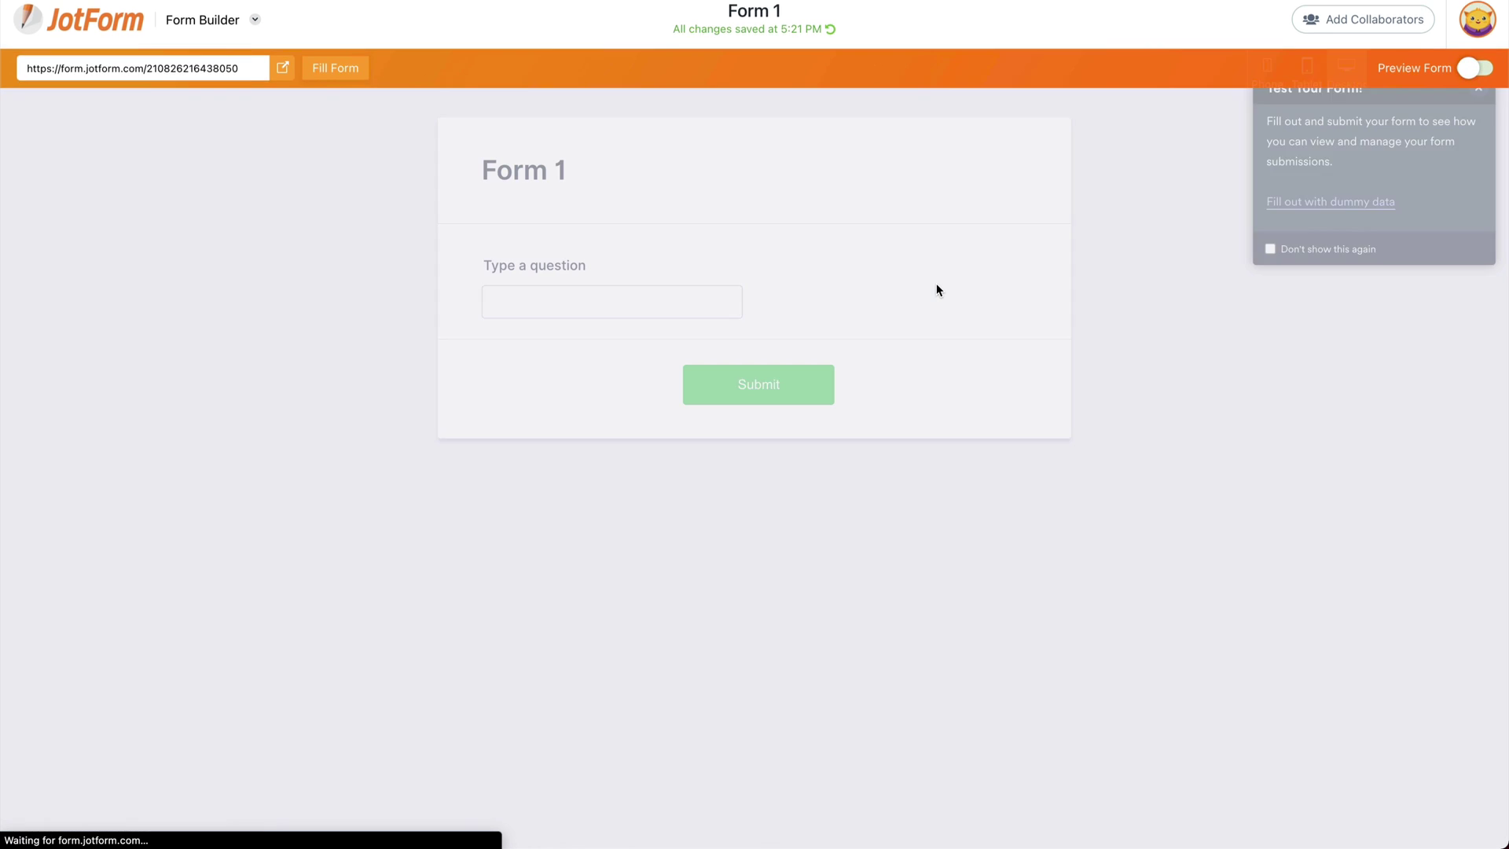
pyautogui.click(482, 302)
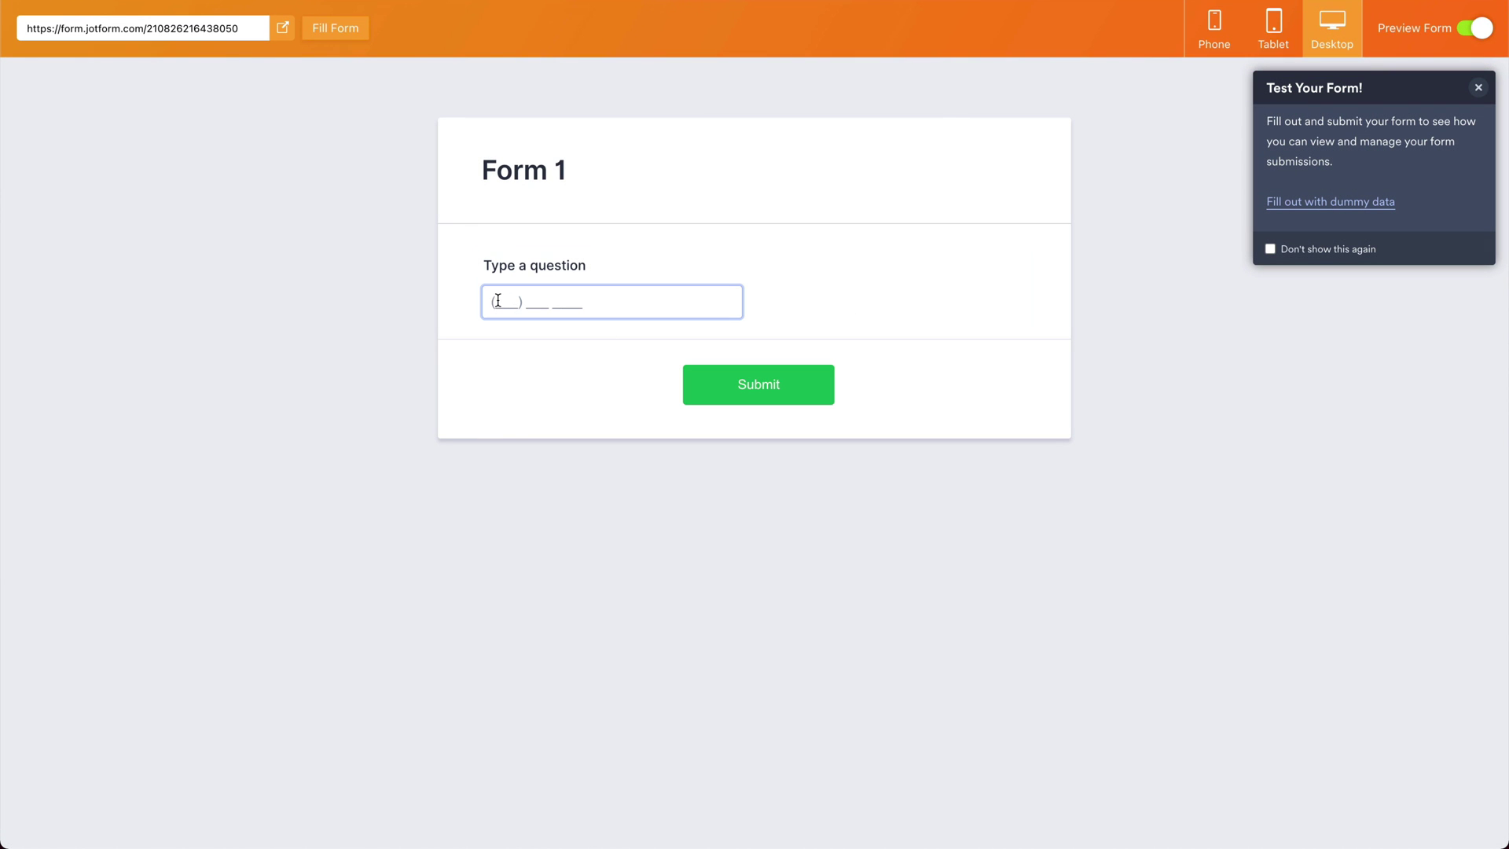
pyautogui.click(501, 302)
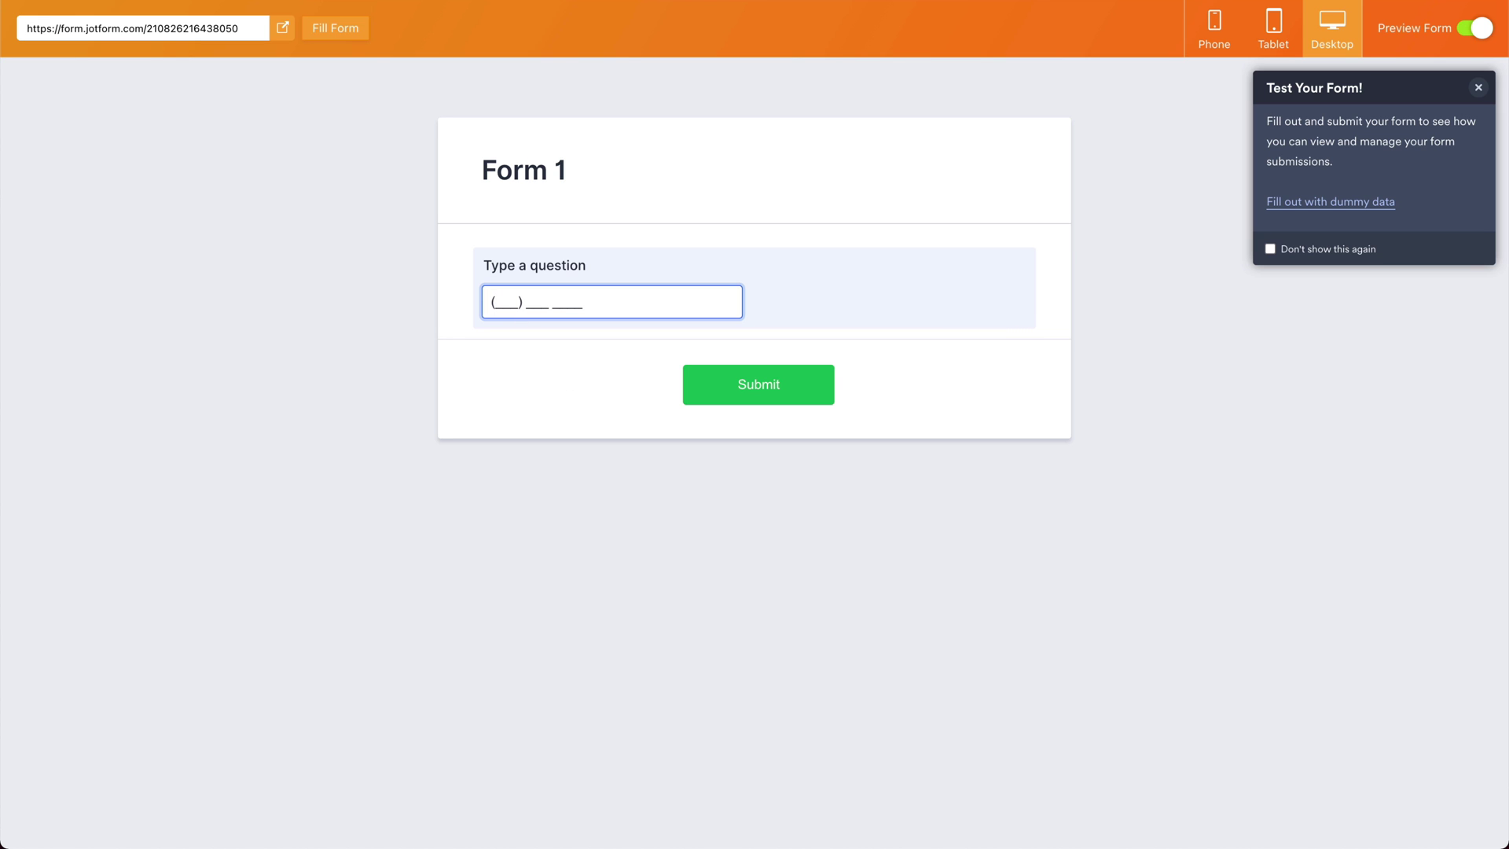
# Step: Back in the builder, replace the phone mask with the date pattern ##/##/####
pyautogui.click(1476, 29)
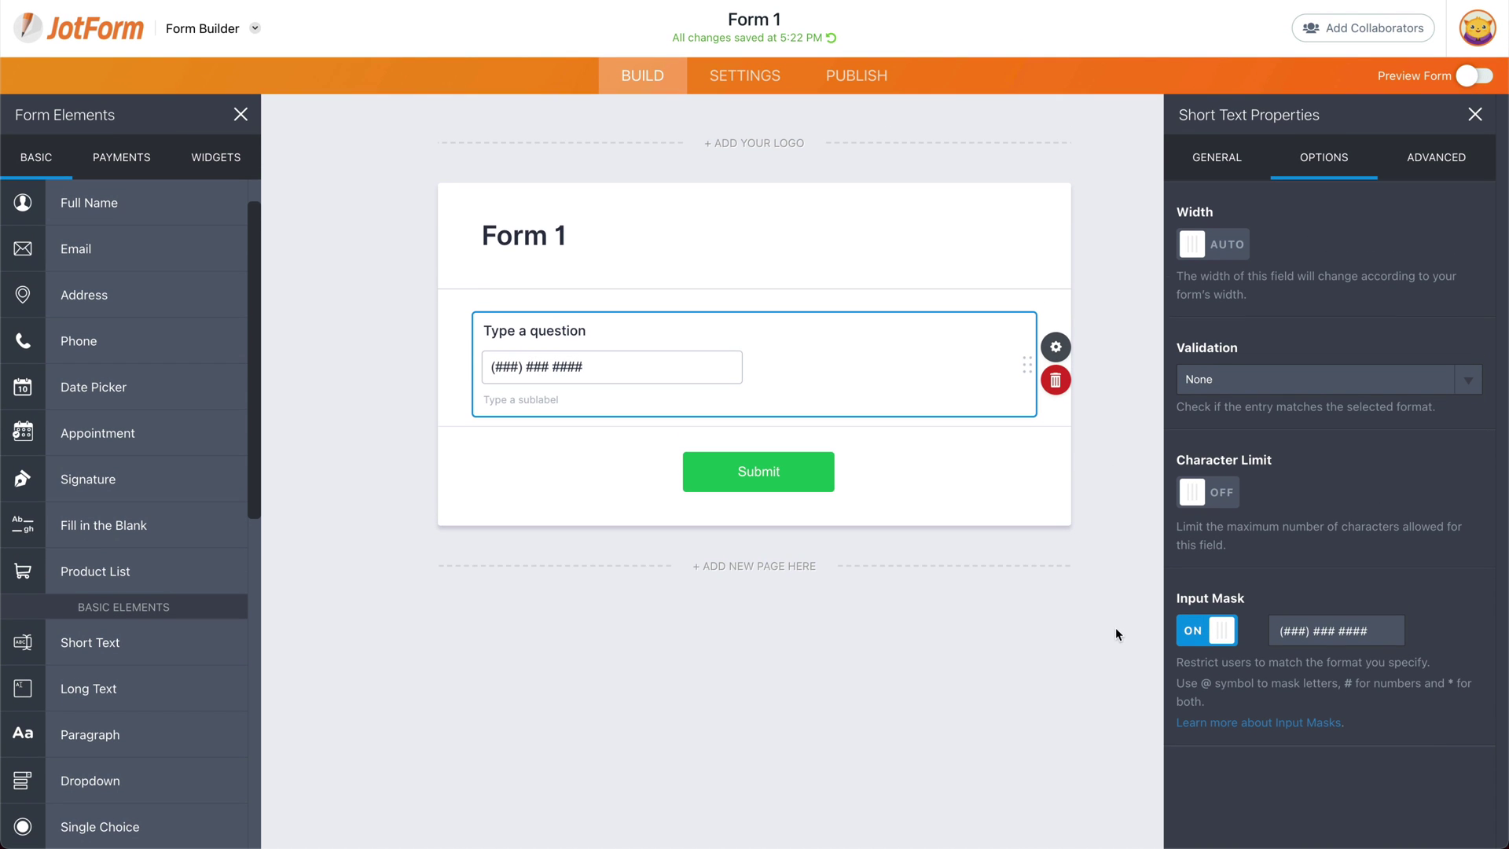
pyautogui.moveTo(1371, 630); pyautogui.dragTo(1257, 634)
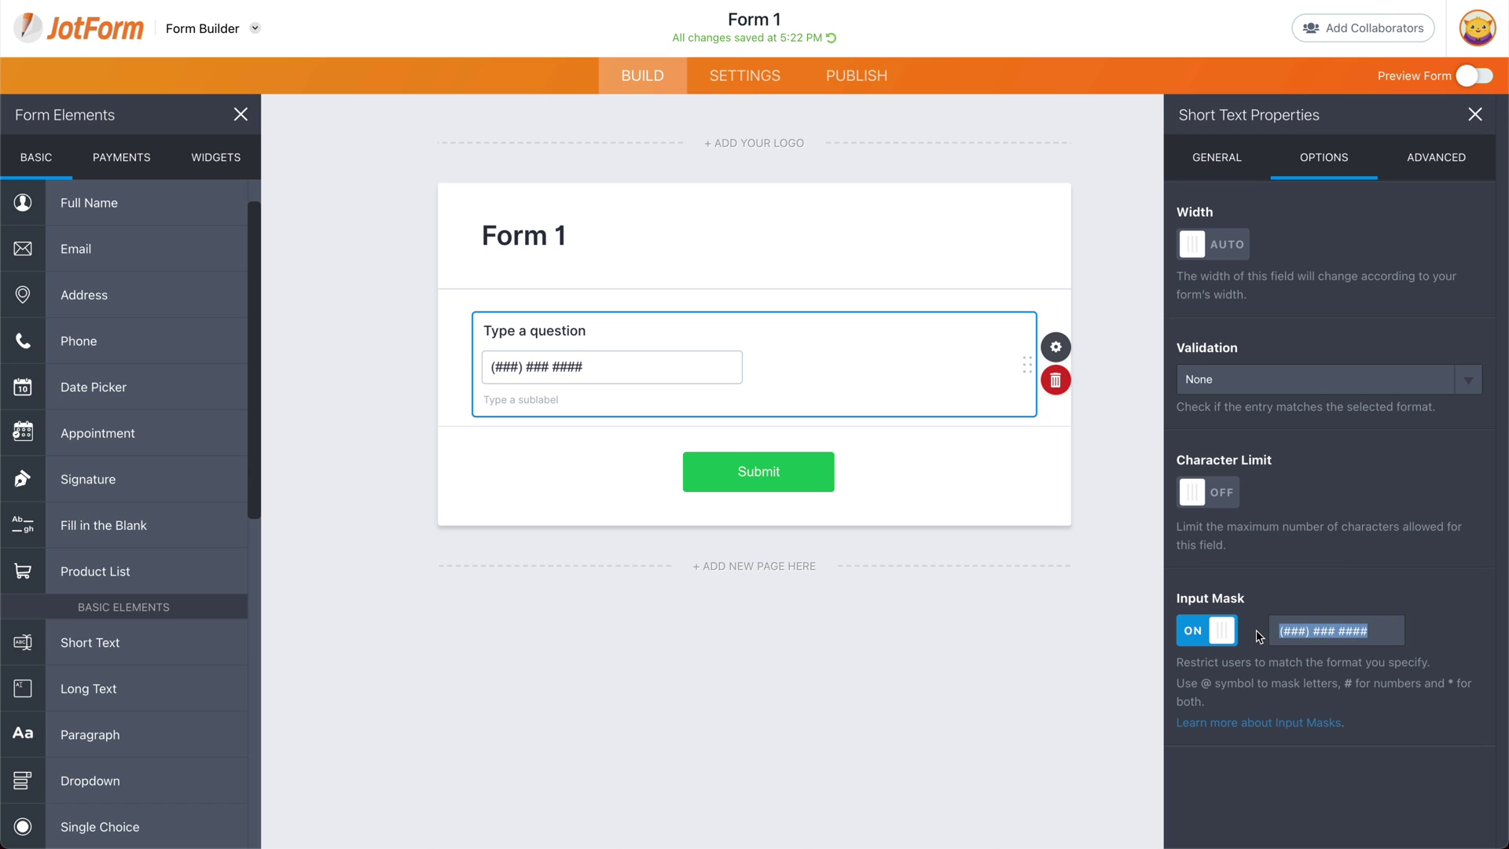
pyautogui.press('BackSpace')
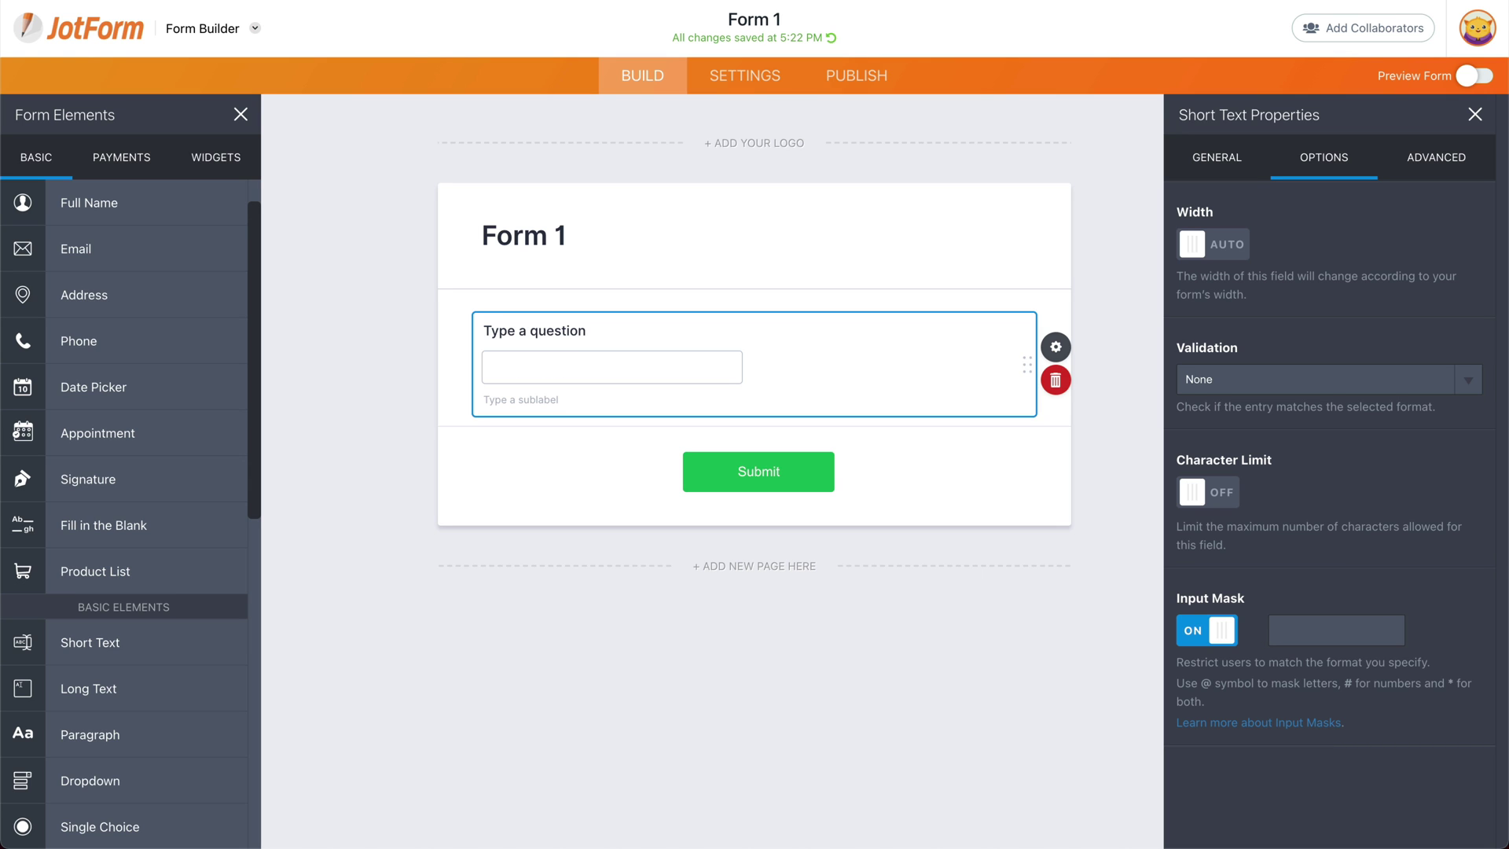
pyautogui.write('##/##/####')
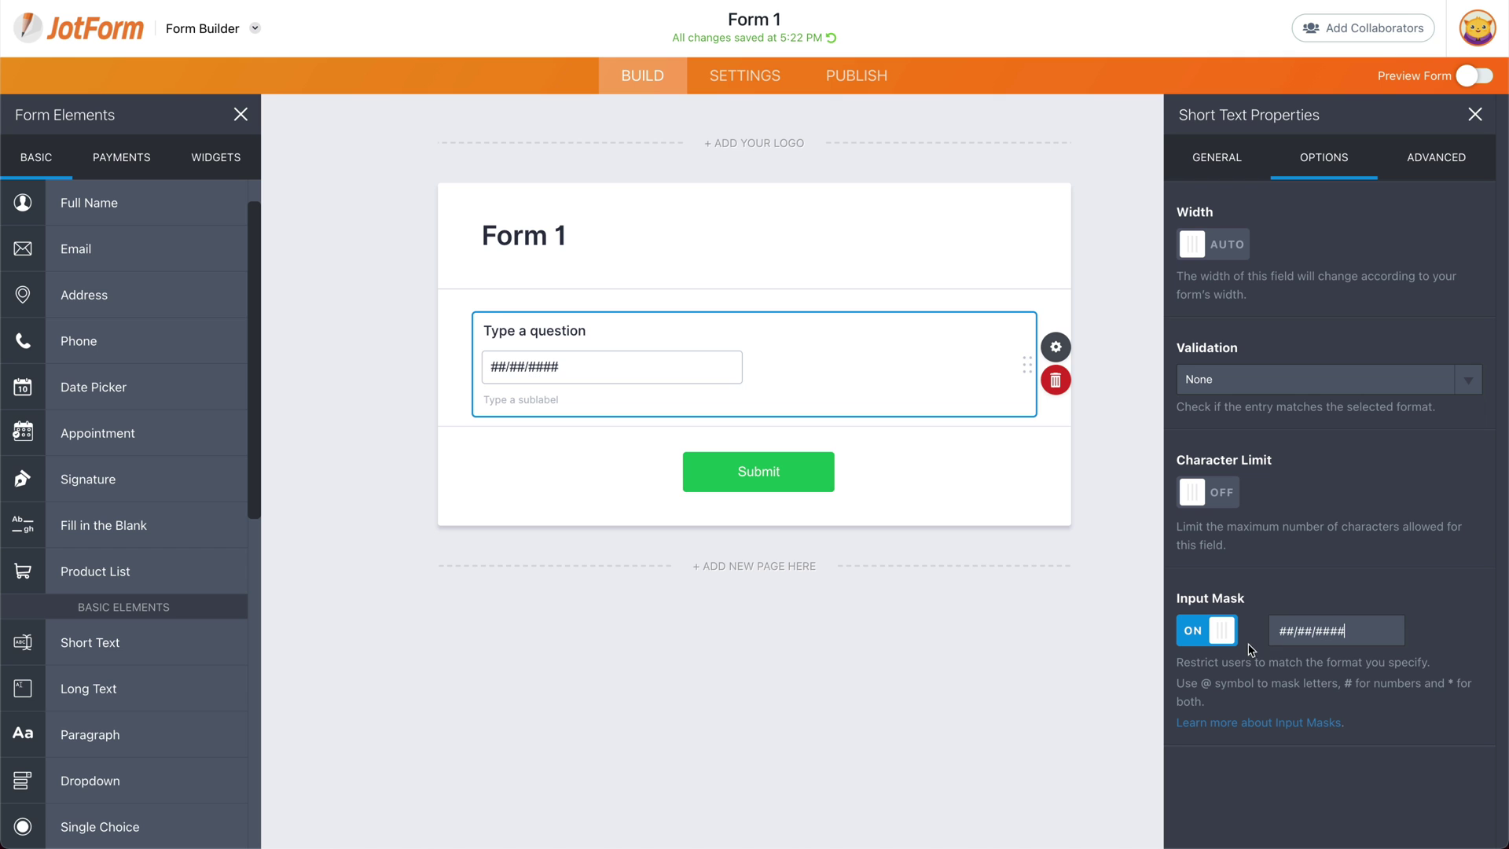
# Step: Preview the form and test the date mask by entering 01/01/1983
pyautogui.click(1482, 76)
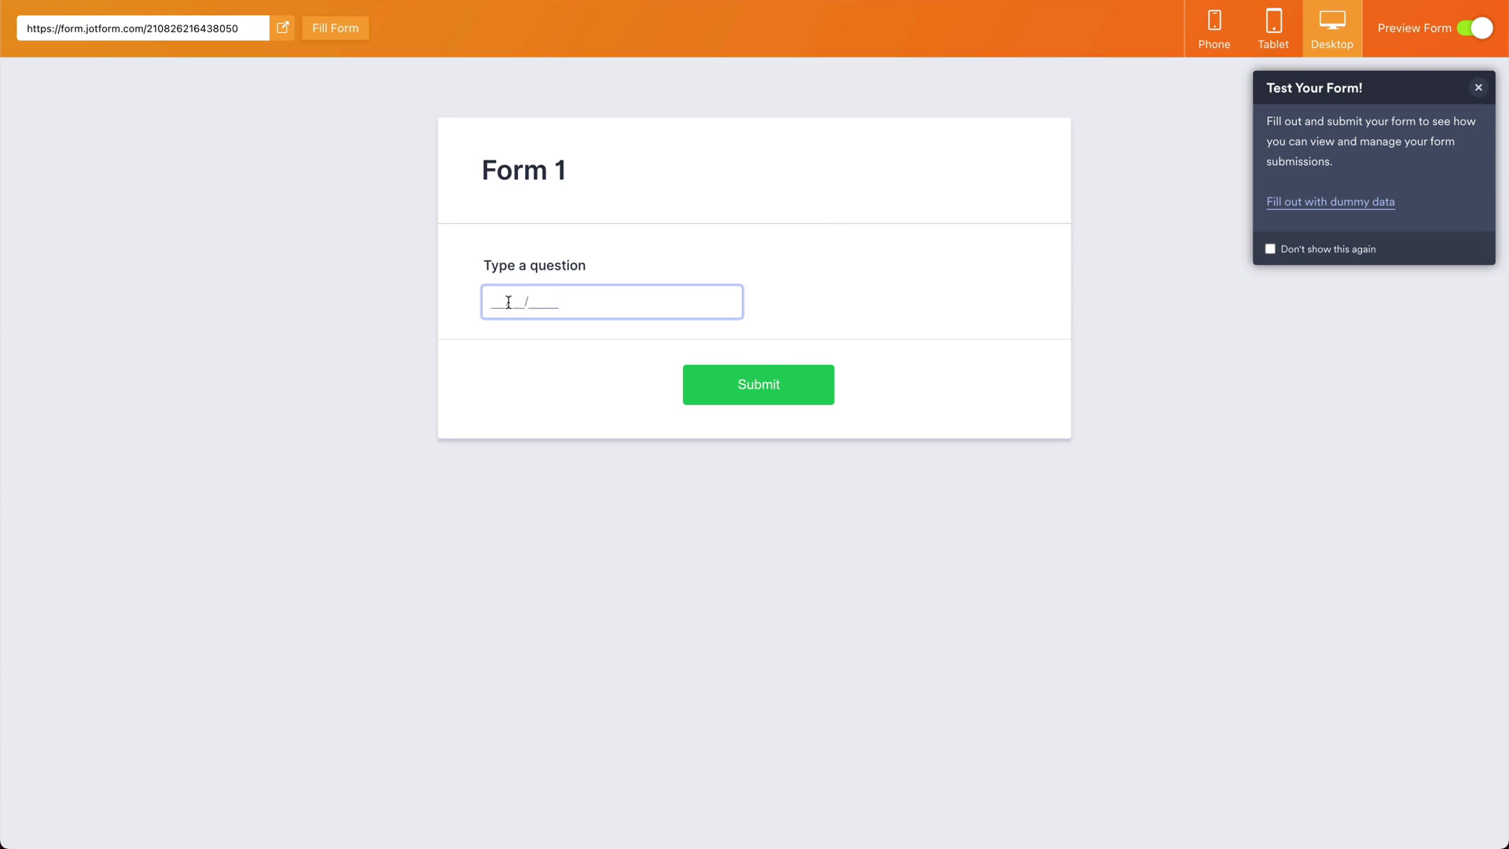
pyautogui.click(507, 304)
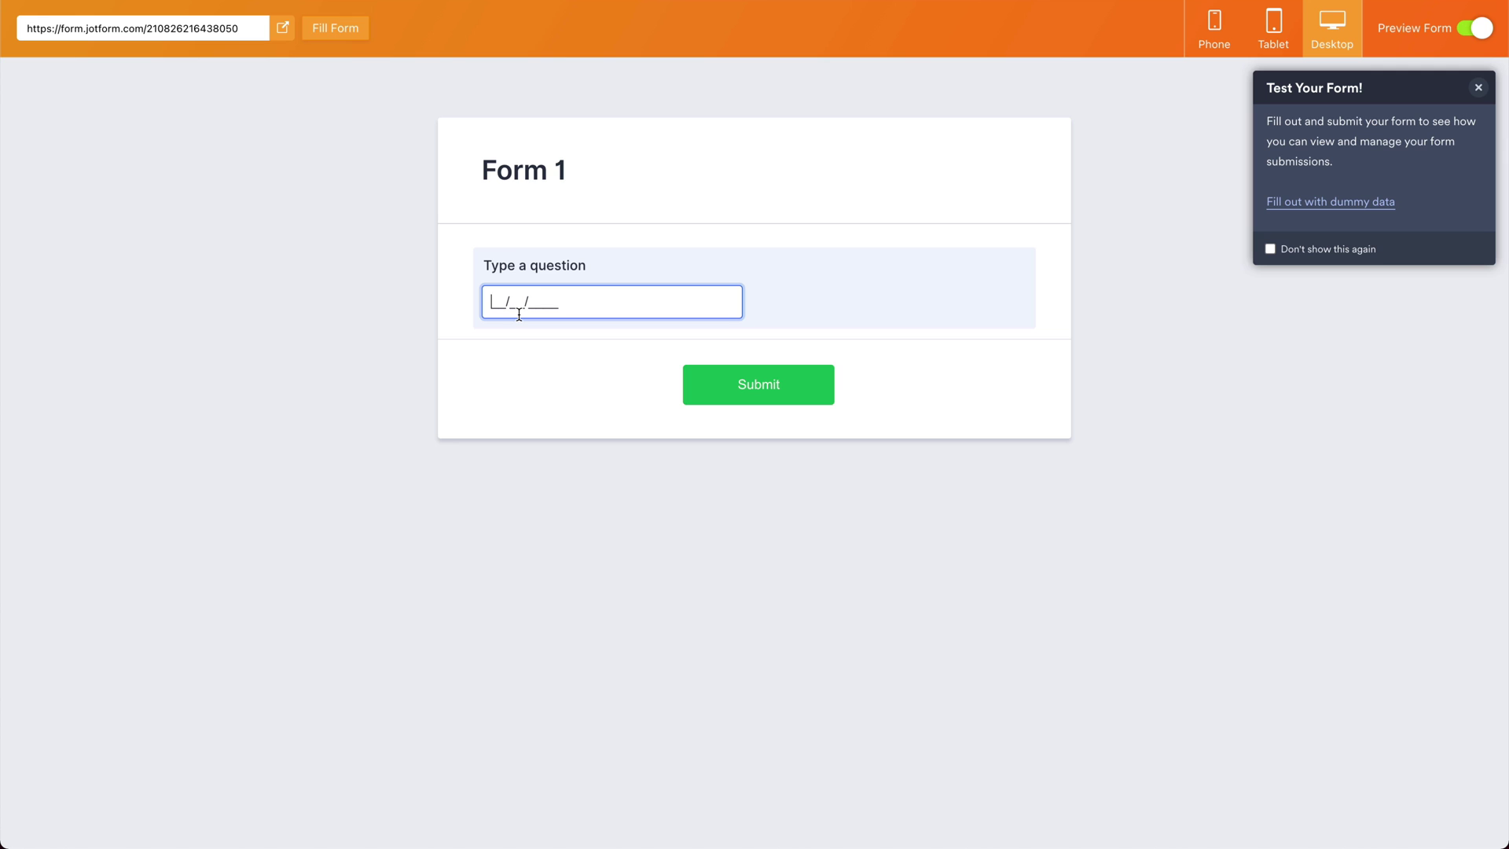
pyautogui.write('01')
pyautogui.write('01')
pyautogui.write('198')
pyautogui.press('BackSpace')
pyautogui.write('83')
# Step: Back in the builder, replace the date mask with the ticket pattern TK *#####*
pyautogui.click(1476, 36)
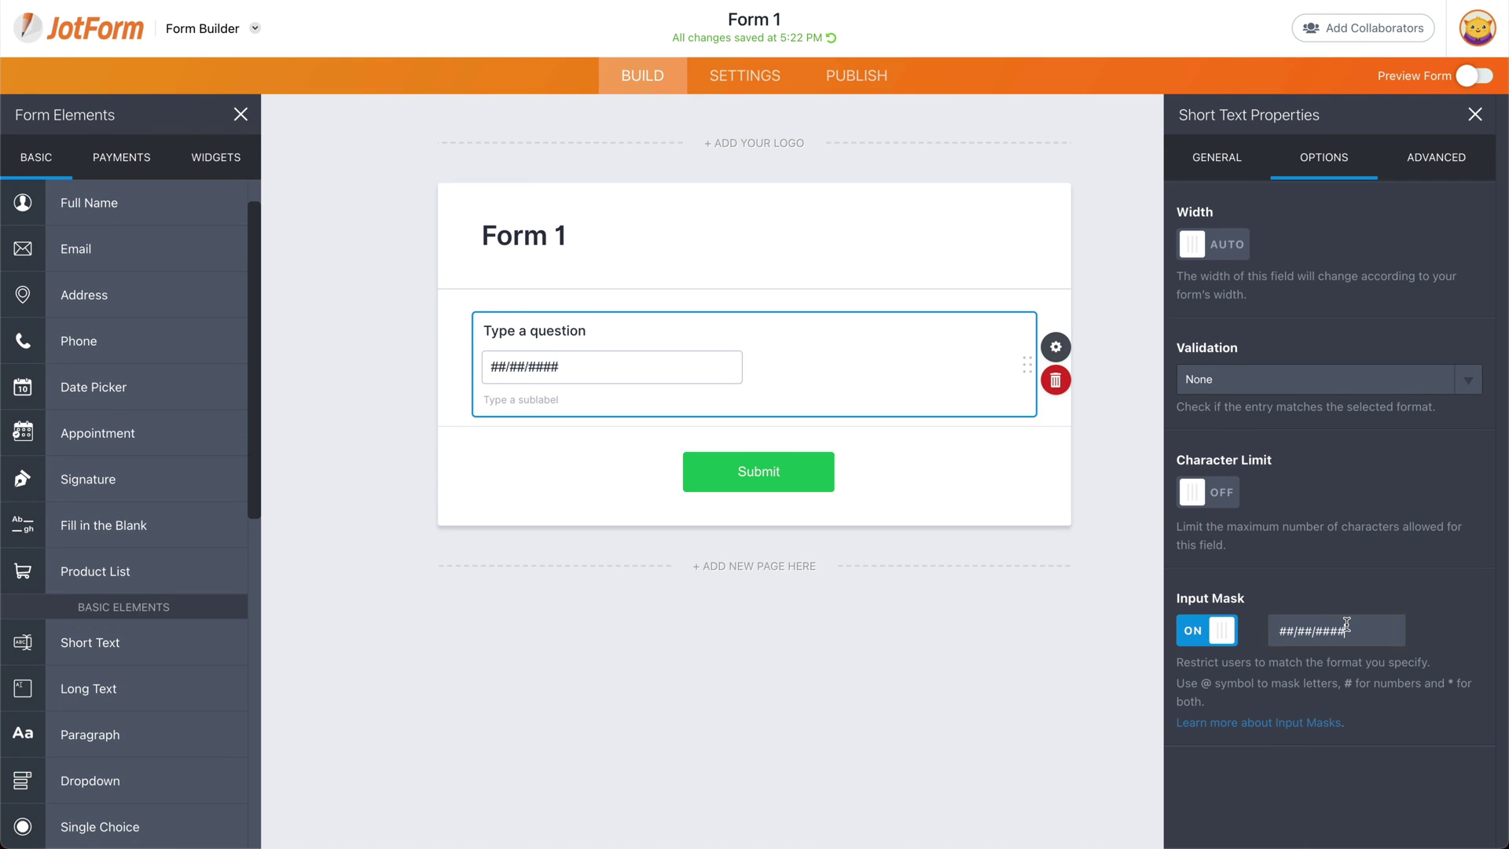
pyautogui.tripleClick(1293, 630)
pyautogui.press('BackSpace')
pyautogui.write('TK')
pyautogui.write('*#####*')
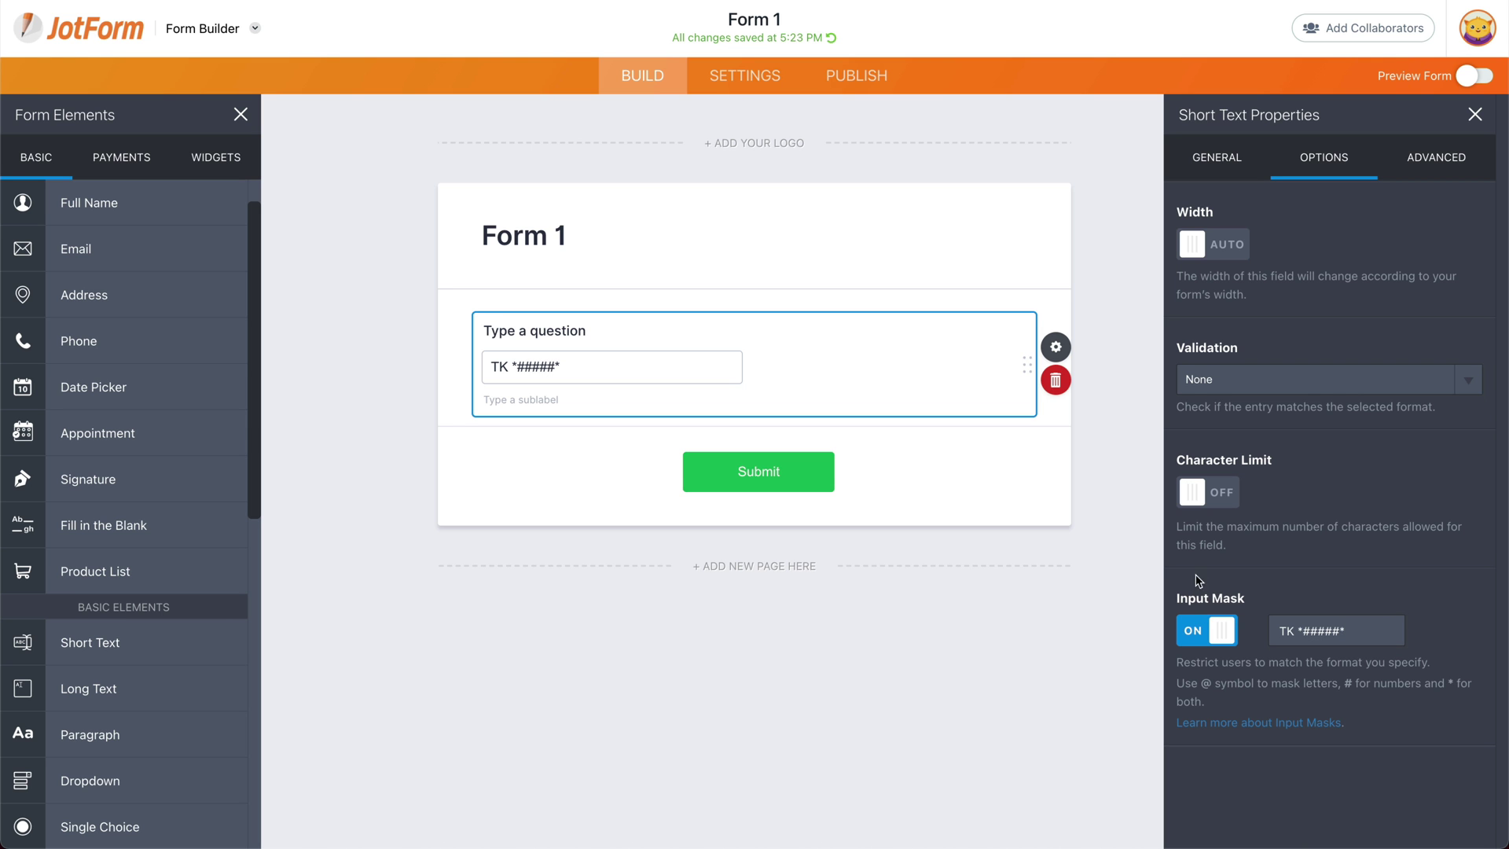
pyautogui.click(1480, 83)
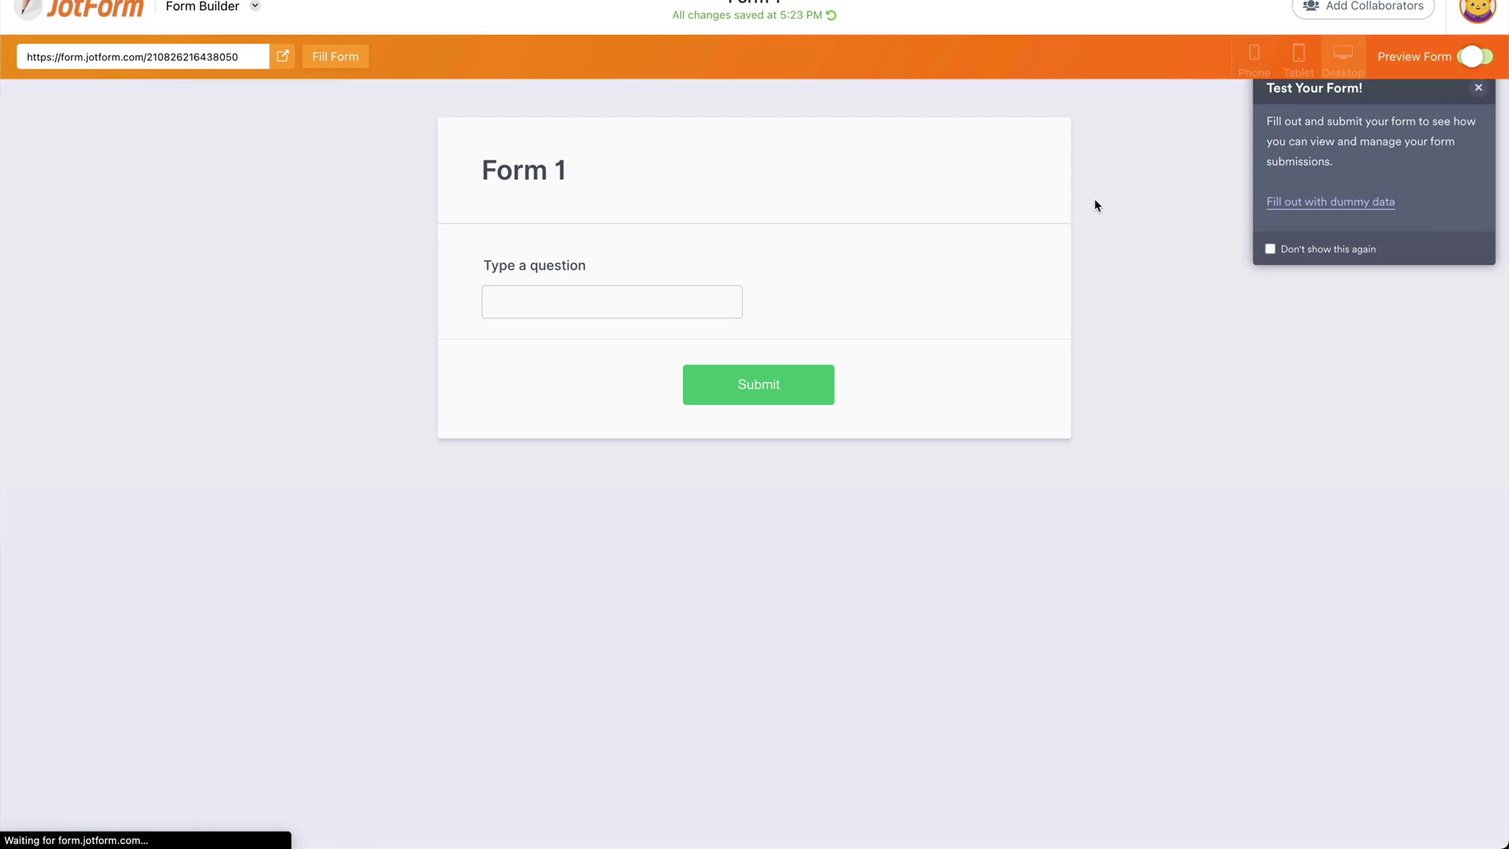
pyautogui.click(660, 291)
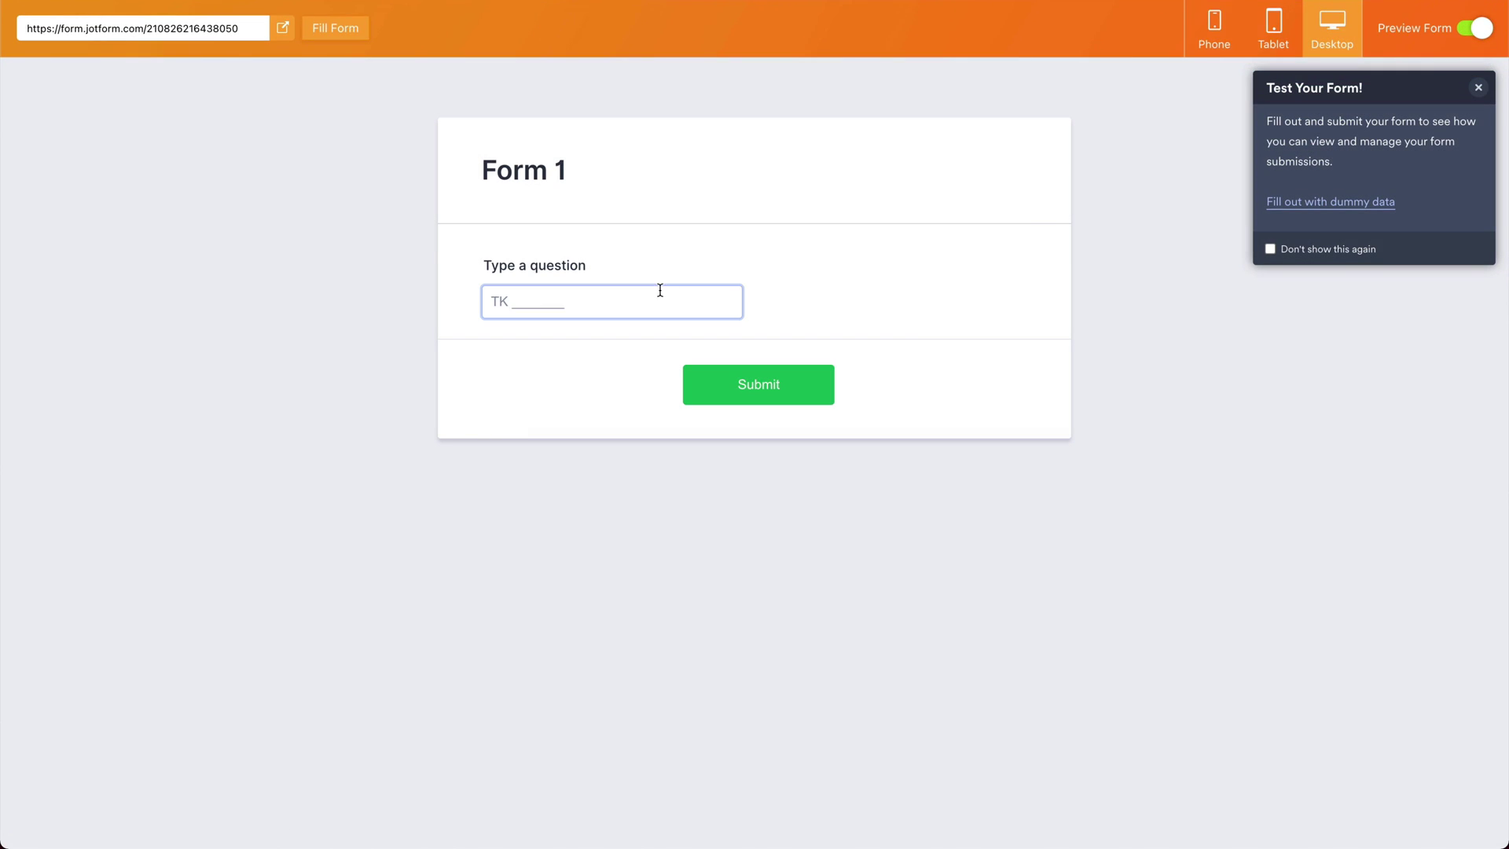
pyautogui.click(513, 300)
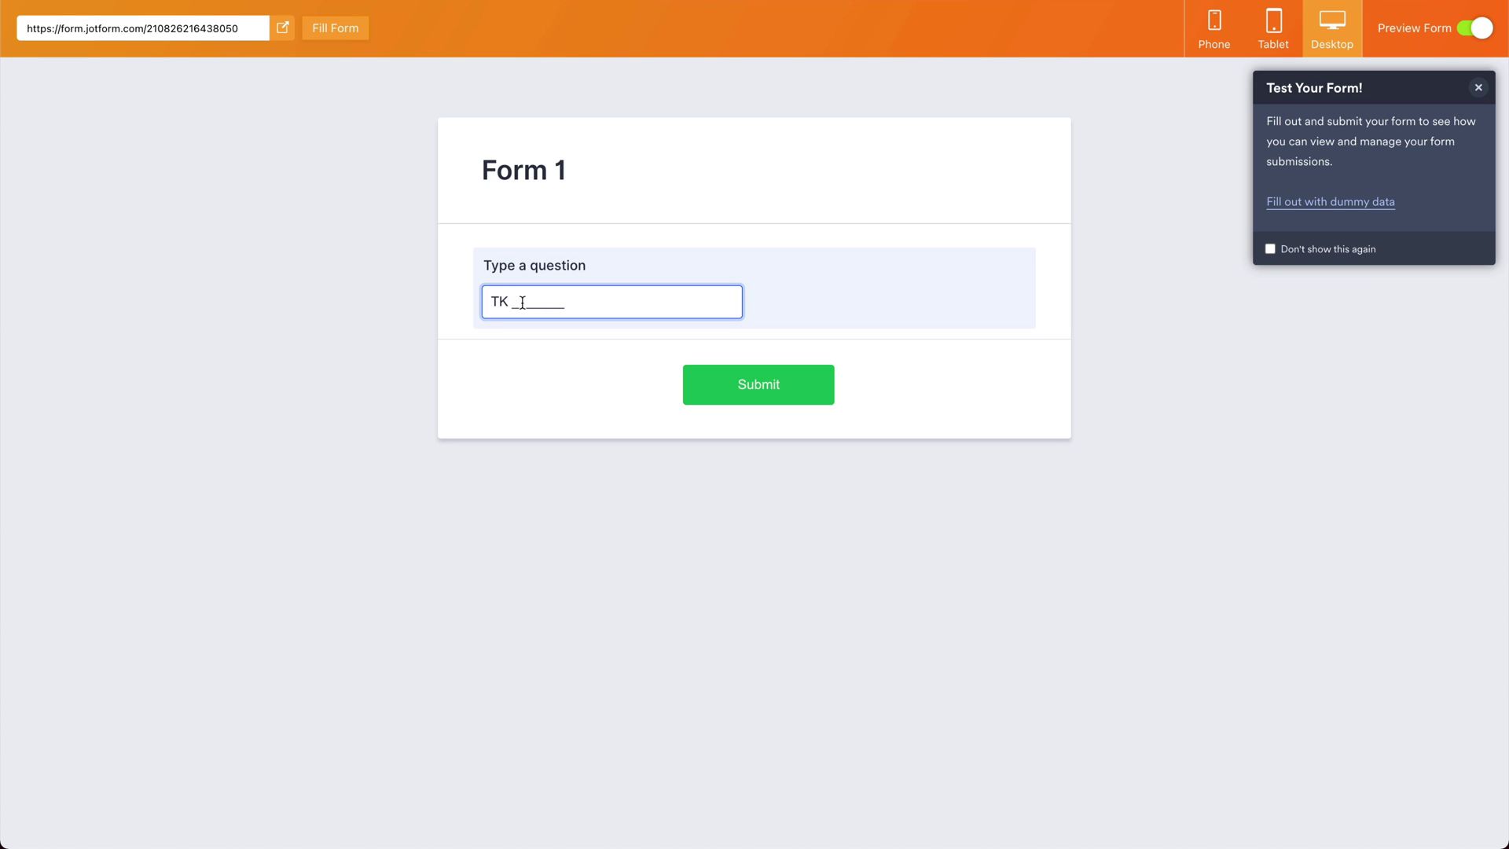
pyautogui.write('e')
pyautogui.press('BackSpace')
pyautogui.write('222344e')
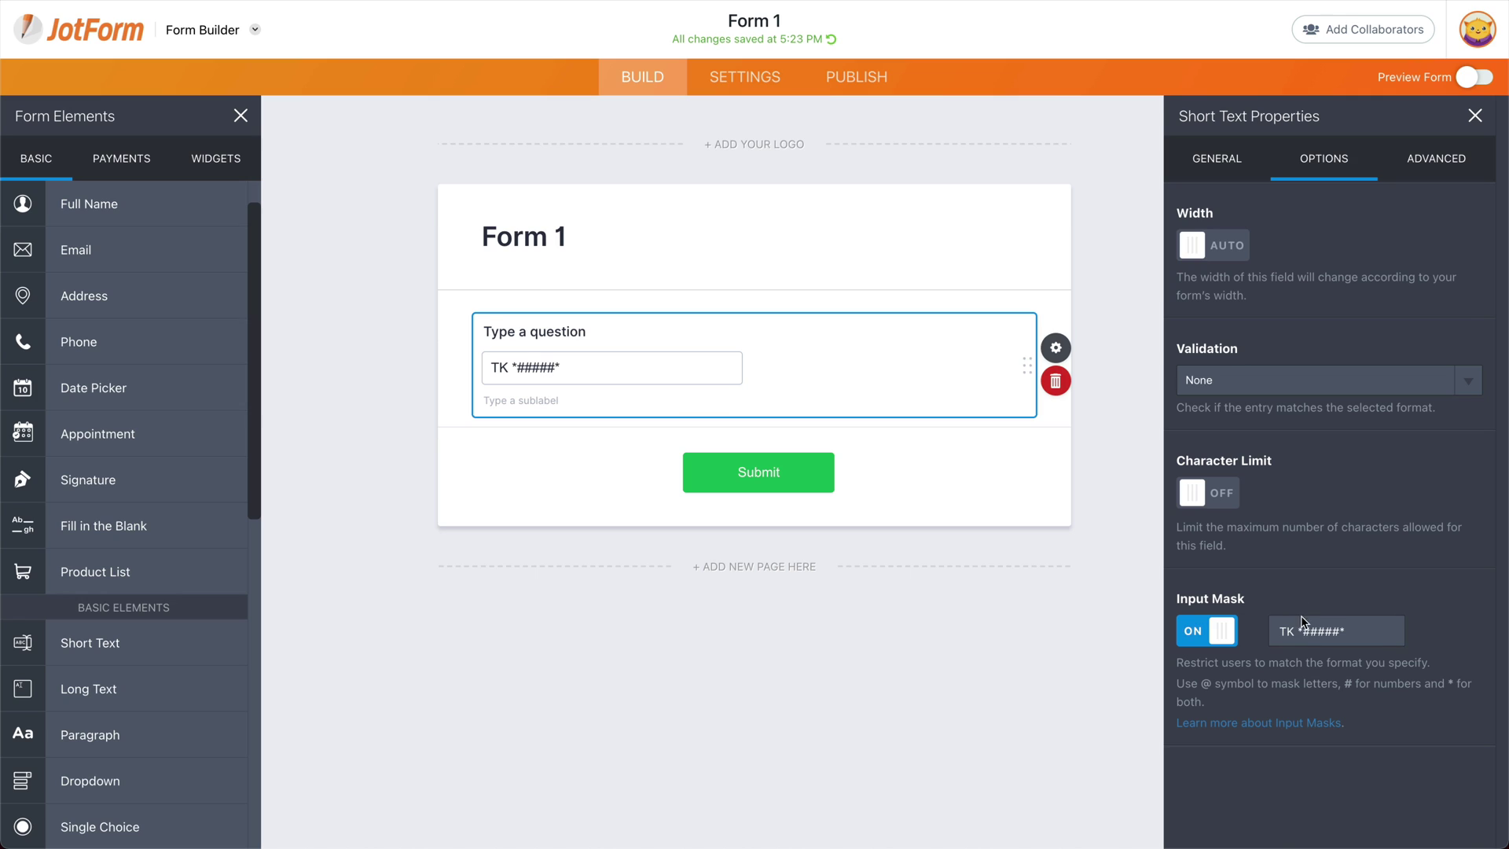
# Step: Back in the builder, replace the ticket mask with the mixed pattern @ # *
pyautogui.click(1473, 28)
pyautogui.tripleClick(1311, 632)
pyautogui.press('BackSpace')
pyautogui.write('@ #')
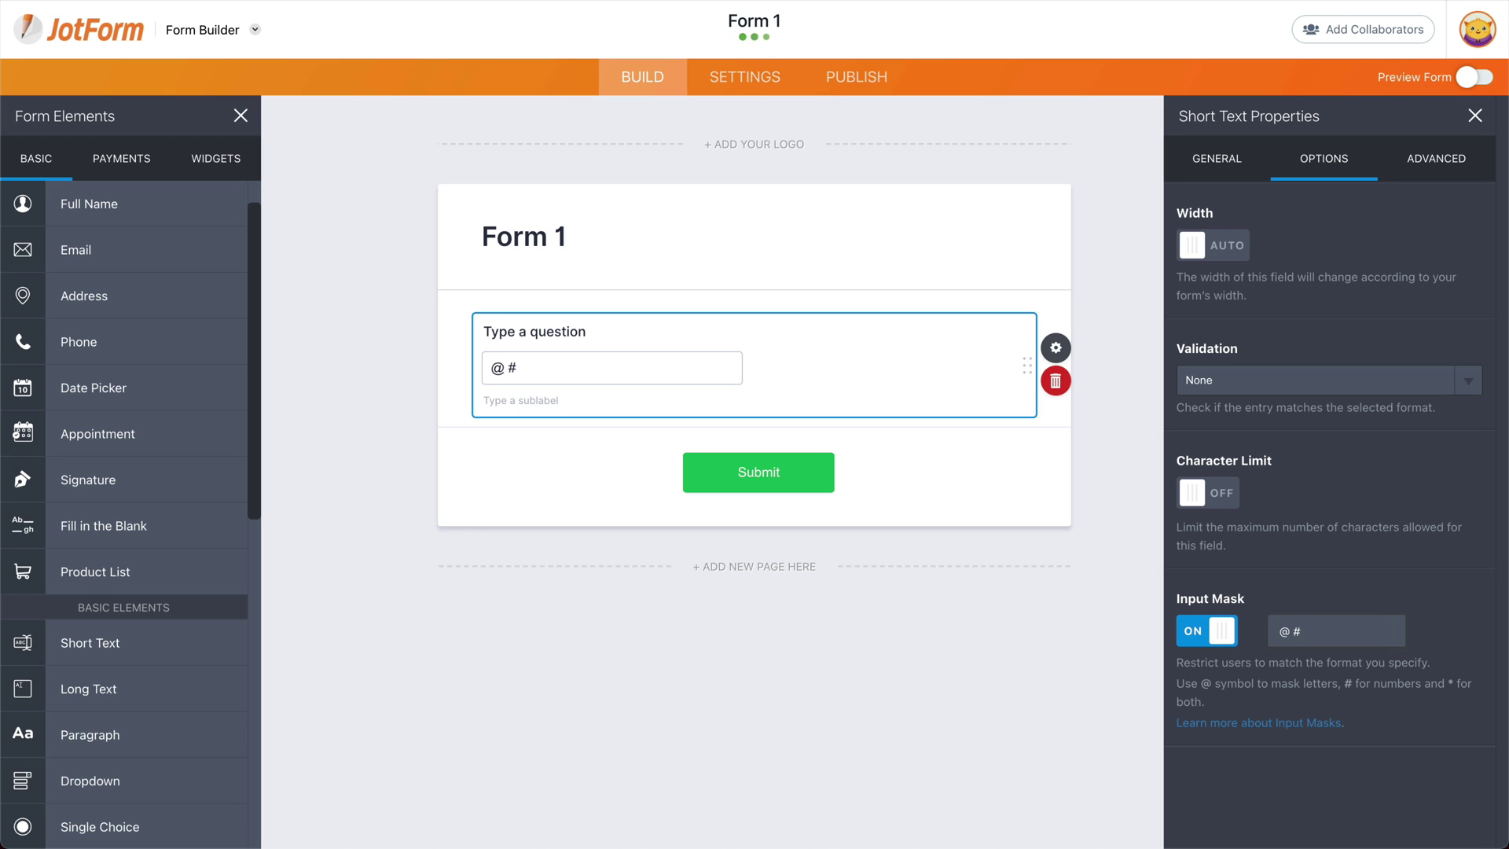
pyautogui.write(' *')
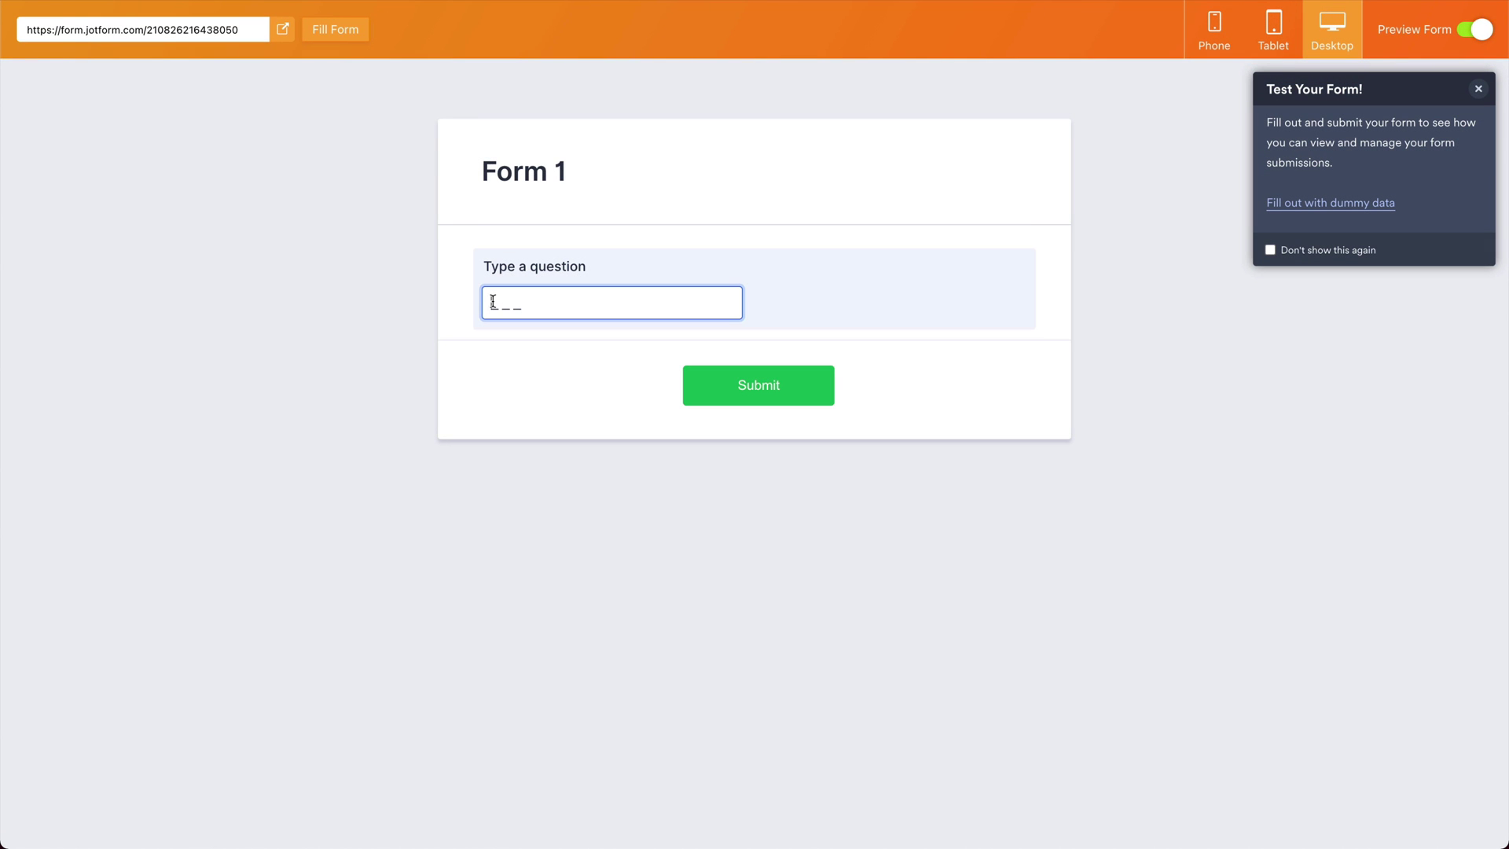
# Step: Test the @ # * mask in the preview, entering d 4 3 after removing a misplaced digit
pyautogui.write('4')
pyautogui.press('BackSpace')
pyautogui.write('d433')
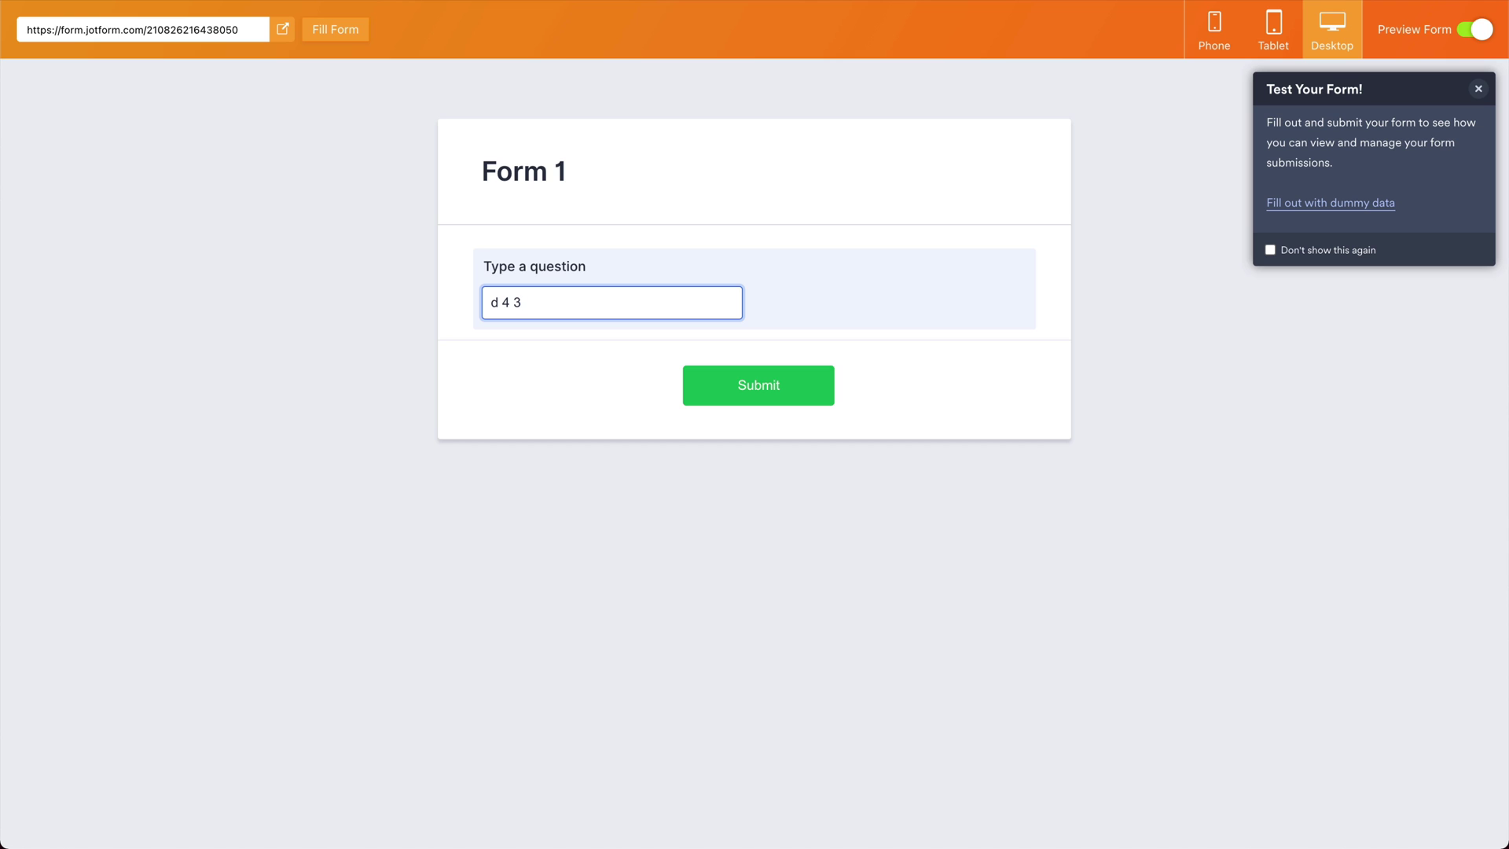